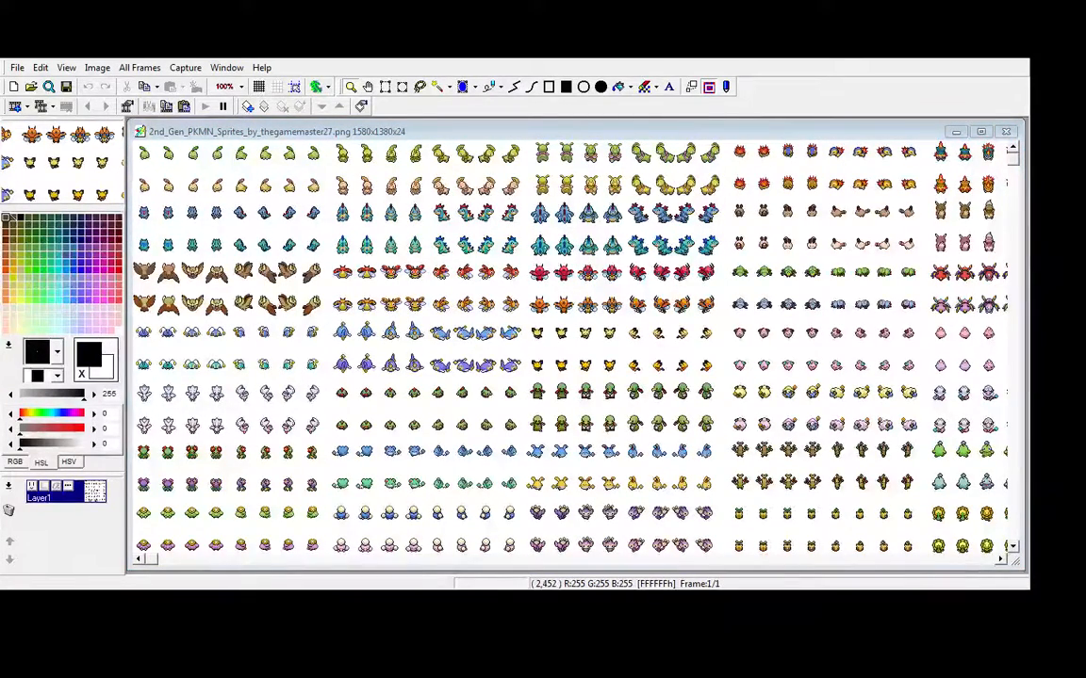
# Crop the sprite sheet to the first row of eight teal Sneasel sprites, an area of about 261 x 44 pixels.
pyautogui.hotkey('alt', 'Tab')
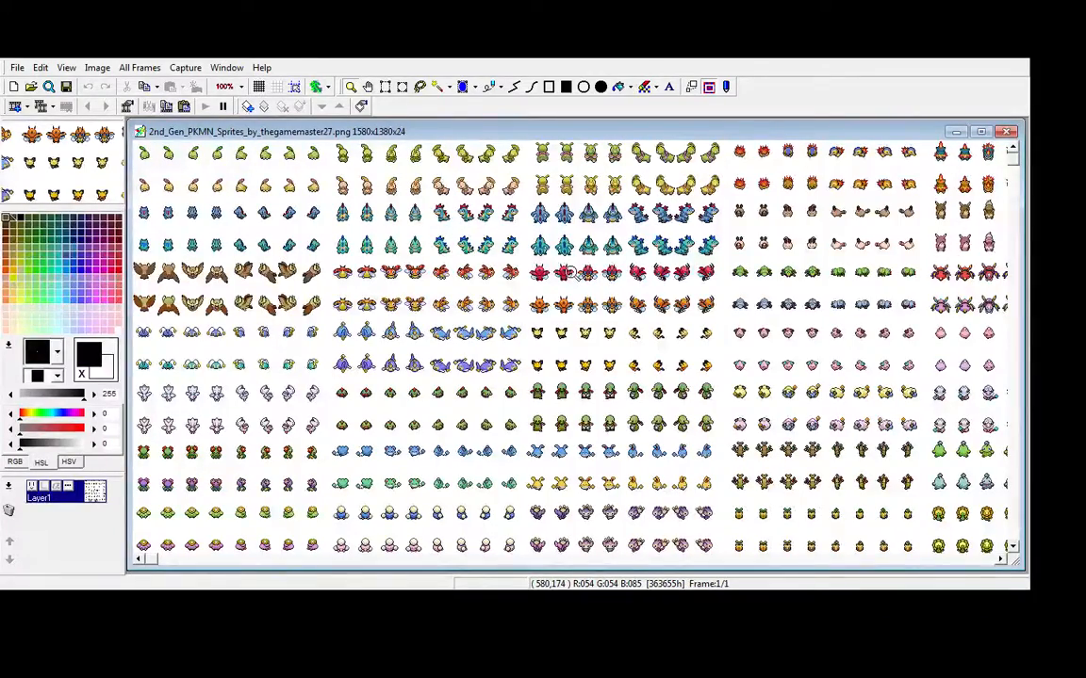
pyautogui.scroll(-3, 568, 272)
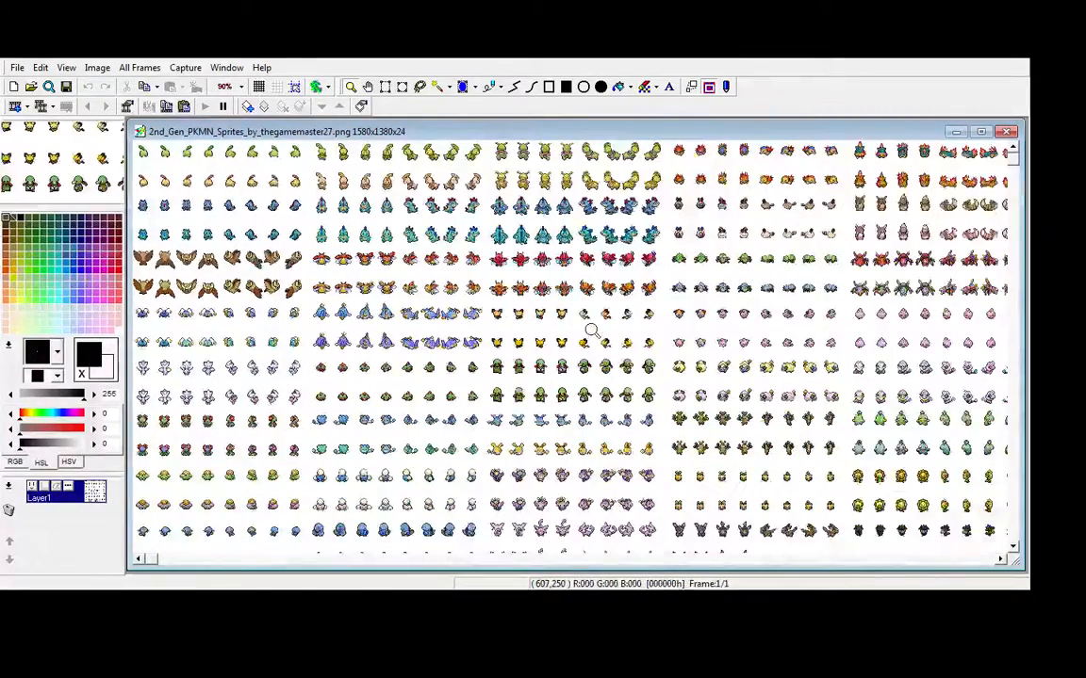
pyautogui.scroll(-1, 601, 367)
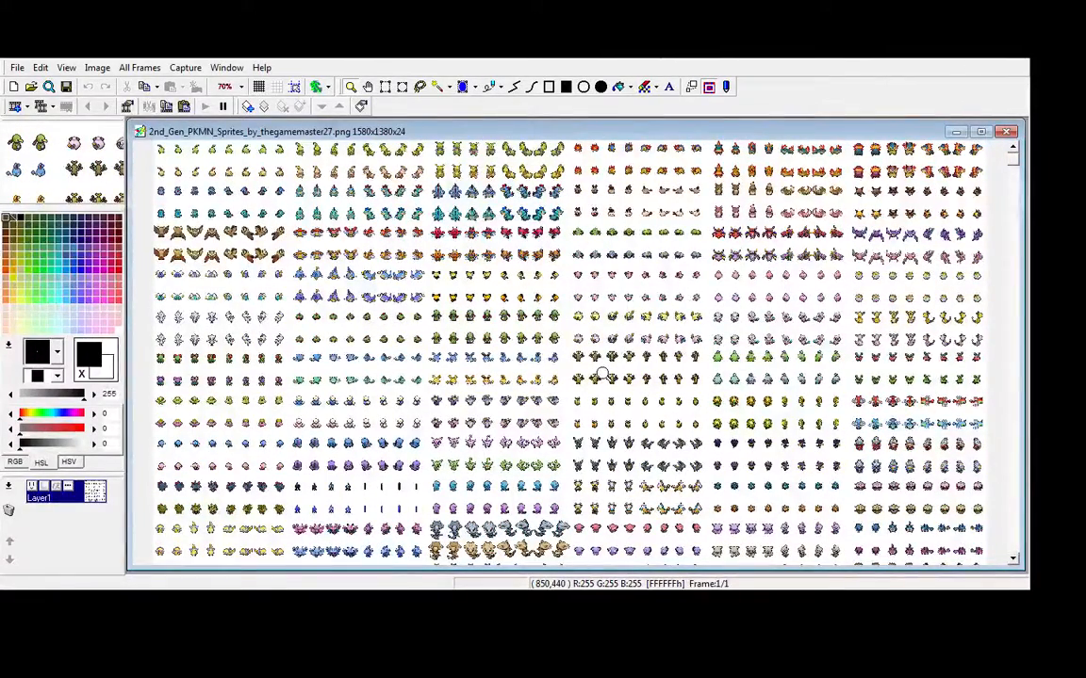
pyautogui.scroll(-5, 604, 375)
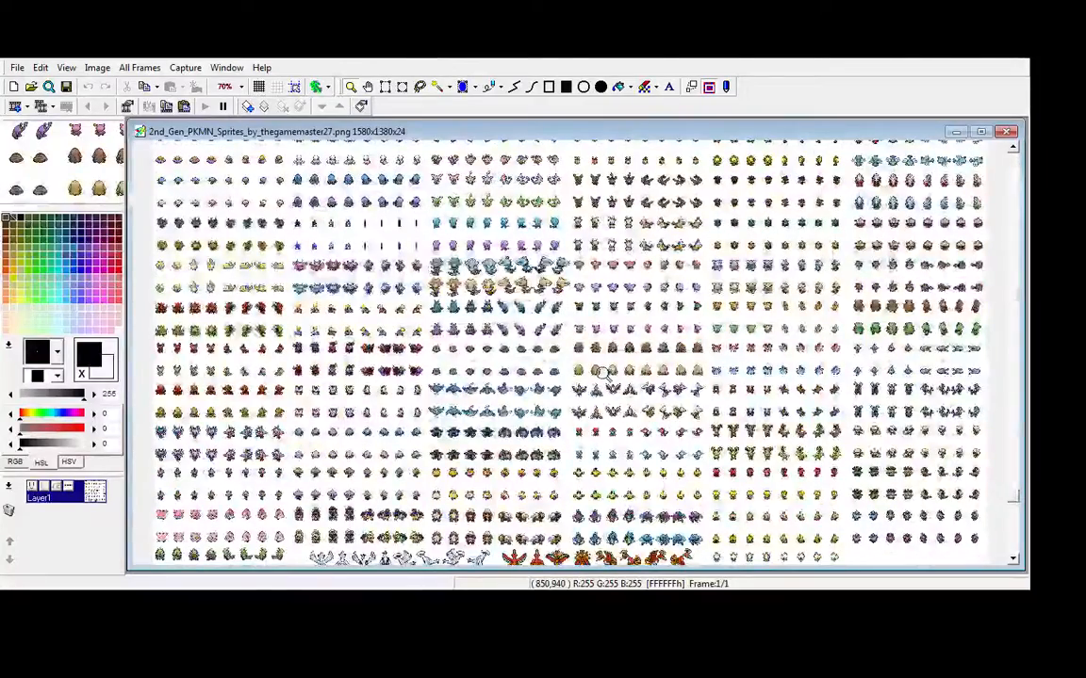
pyautogui.click(615, 324)
pyautogui.click(615, 323)
pyautogui.click(563, 362)
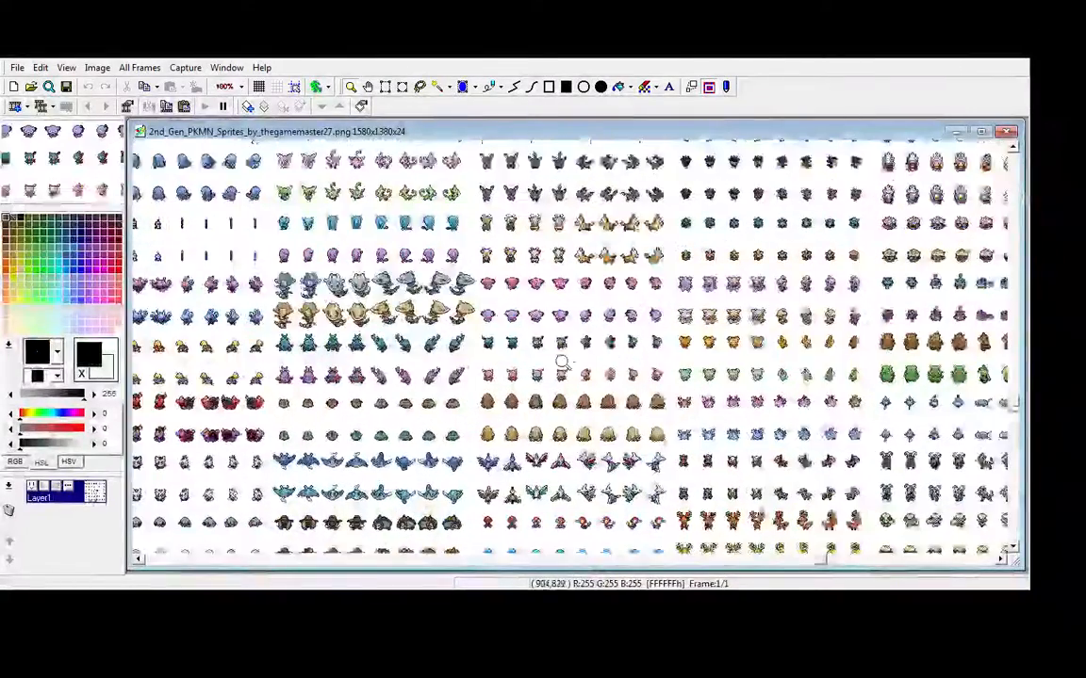
pyautogui.click(562, 363)
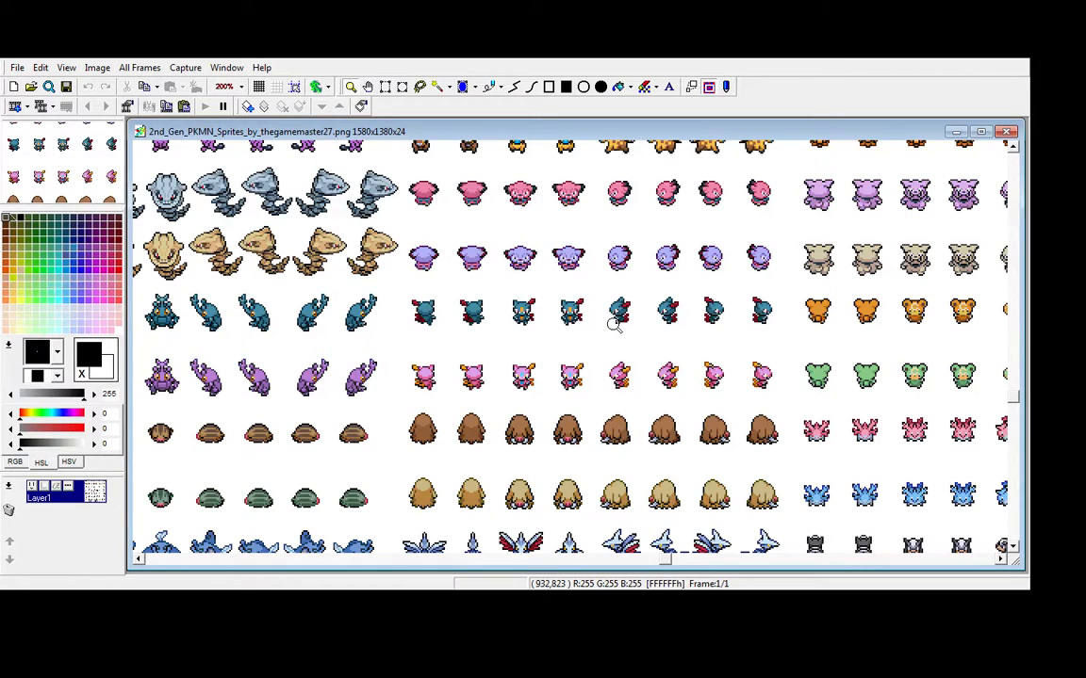
pyautogui.click(385, 87)
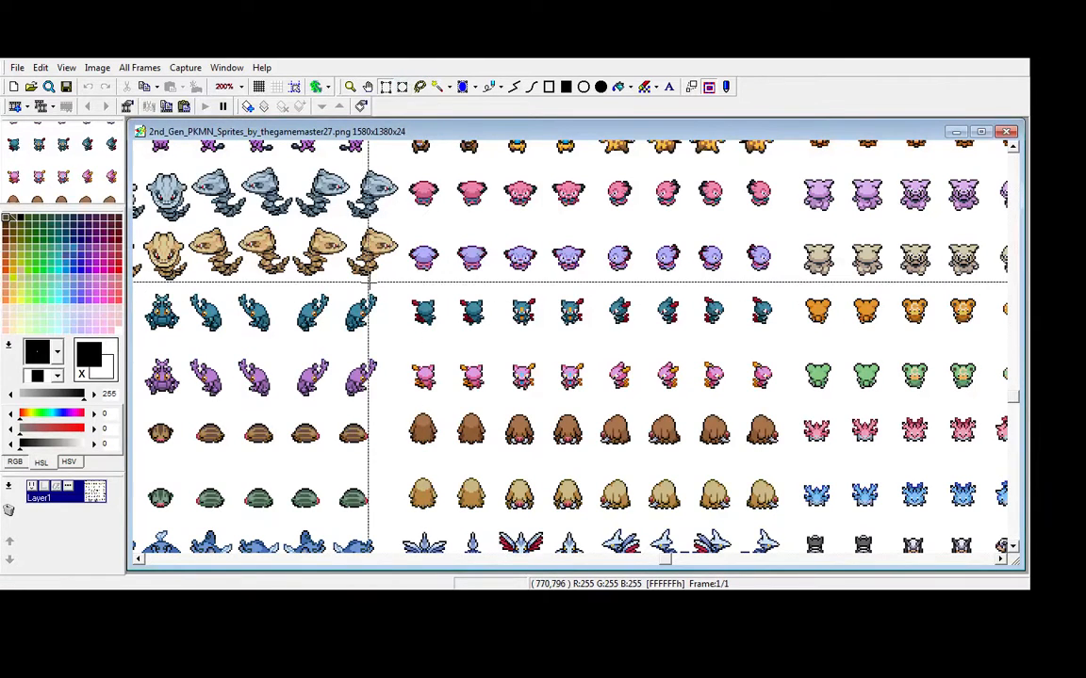
pyautogui.moveTo(394, 279); pyautogui.dragTo(787, 347)
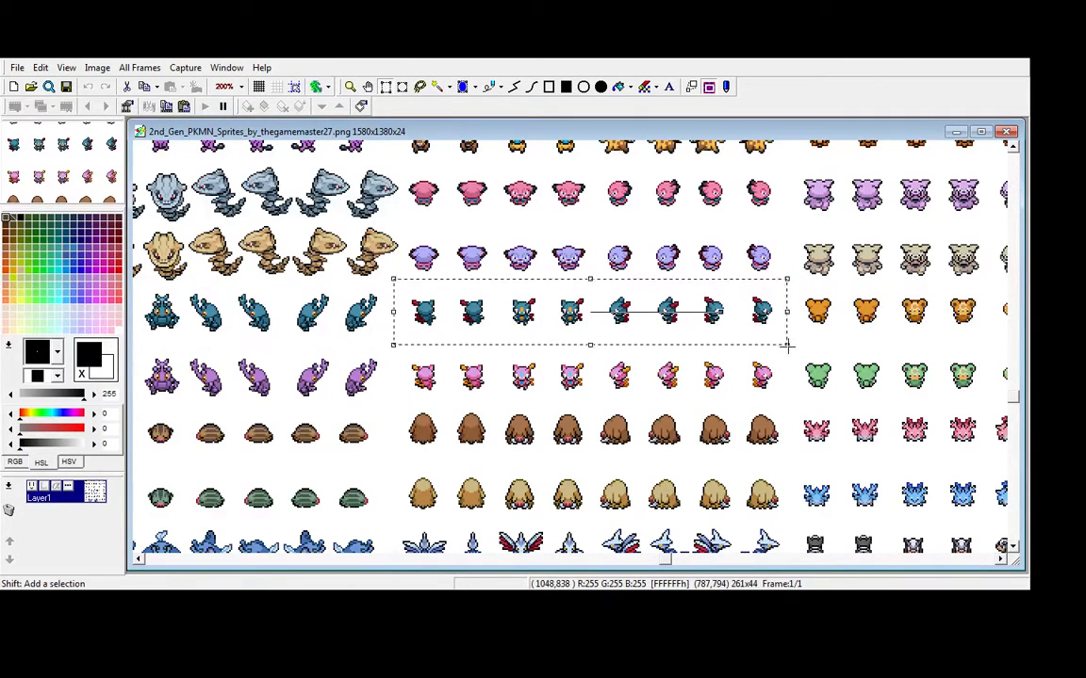
pyautogui.click(143, 181)
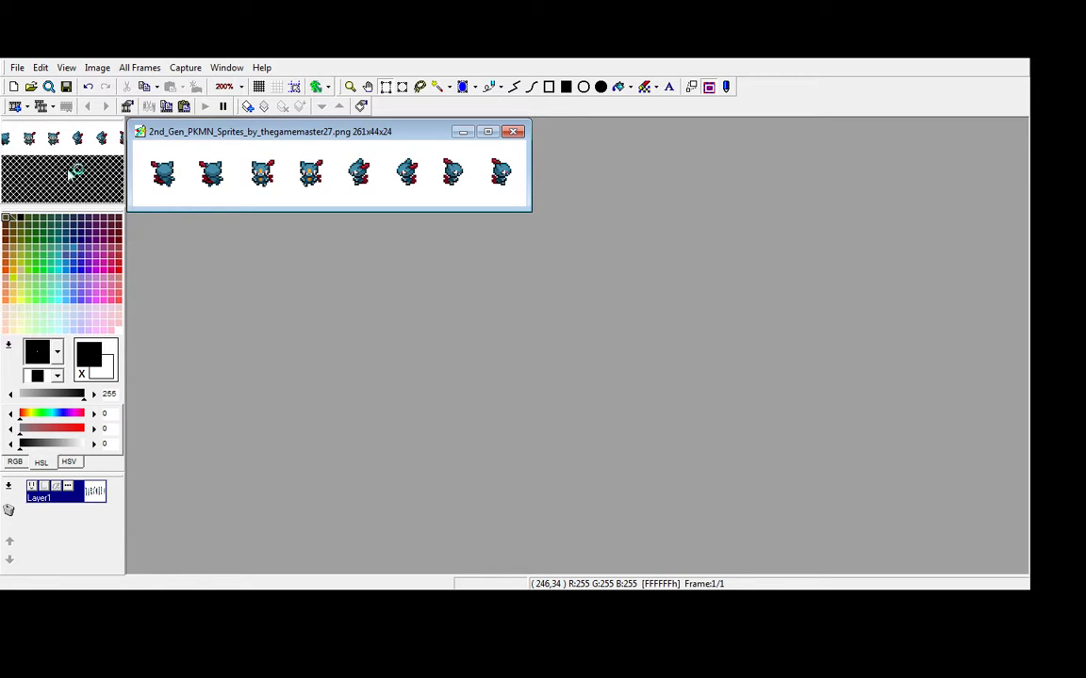
# Save the cropped sprite row as pkmn_sneasel.png and maximize its image window.
pyautogui.click(20, 66)
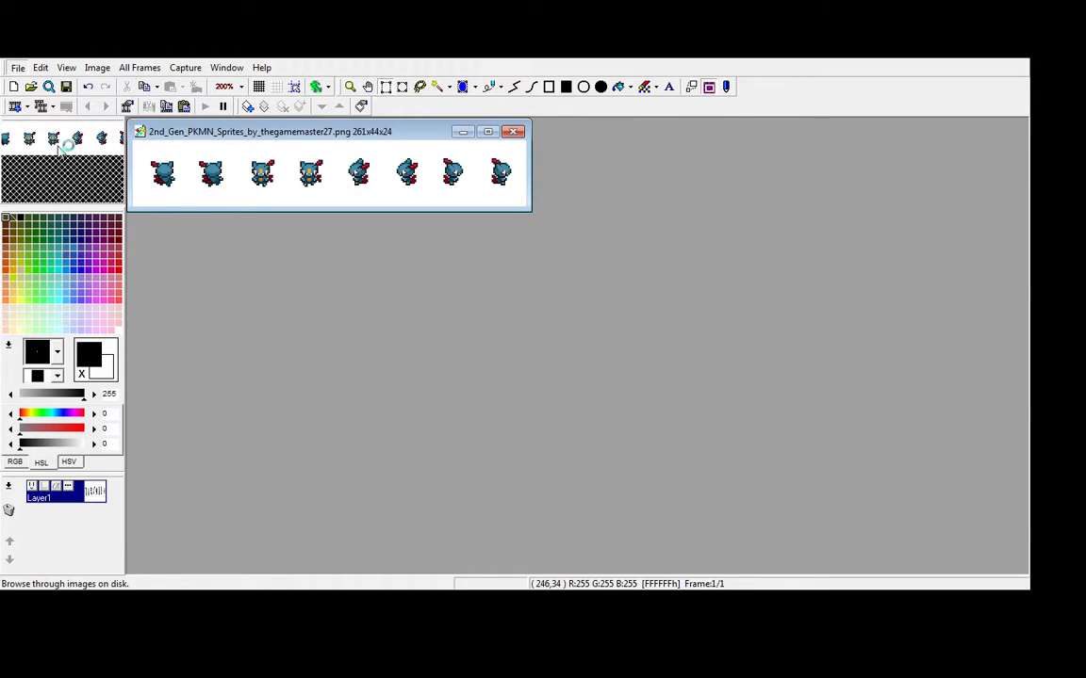
pyautogui.click(61, 172)
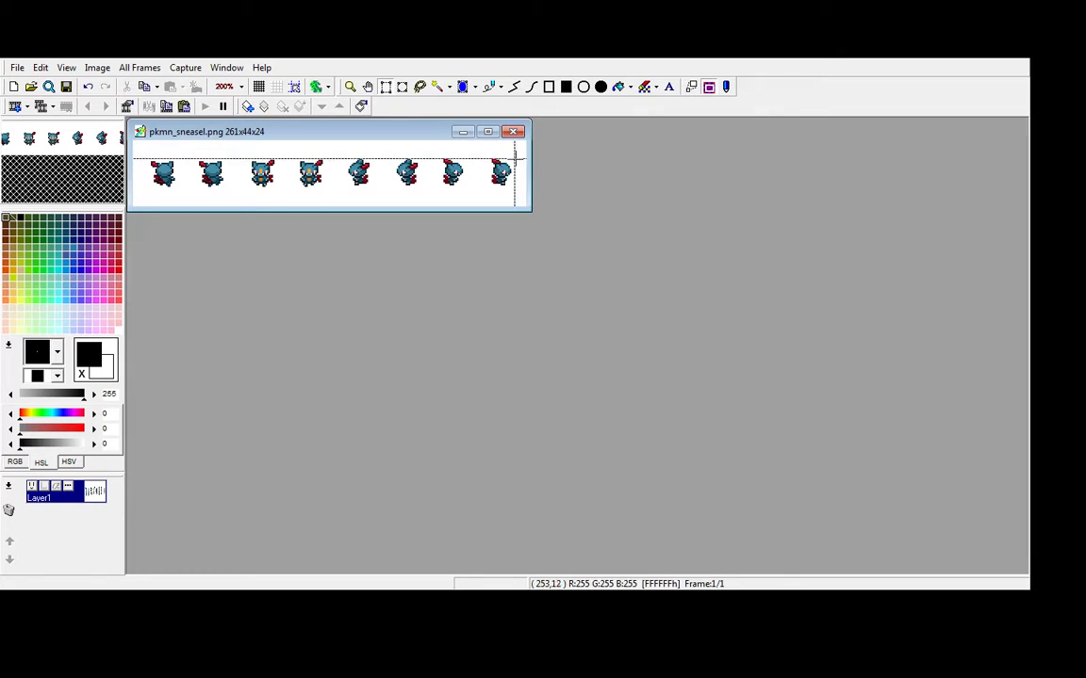
pyautogui.click(488, 133)
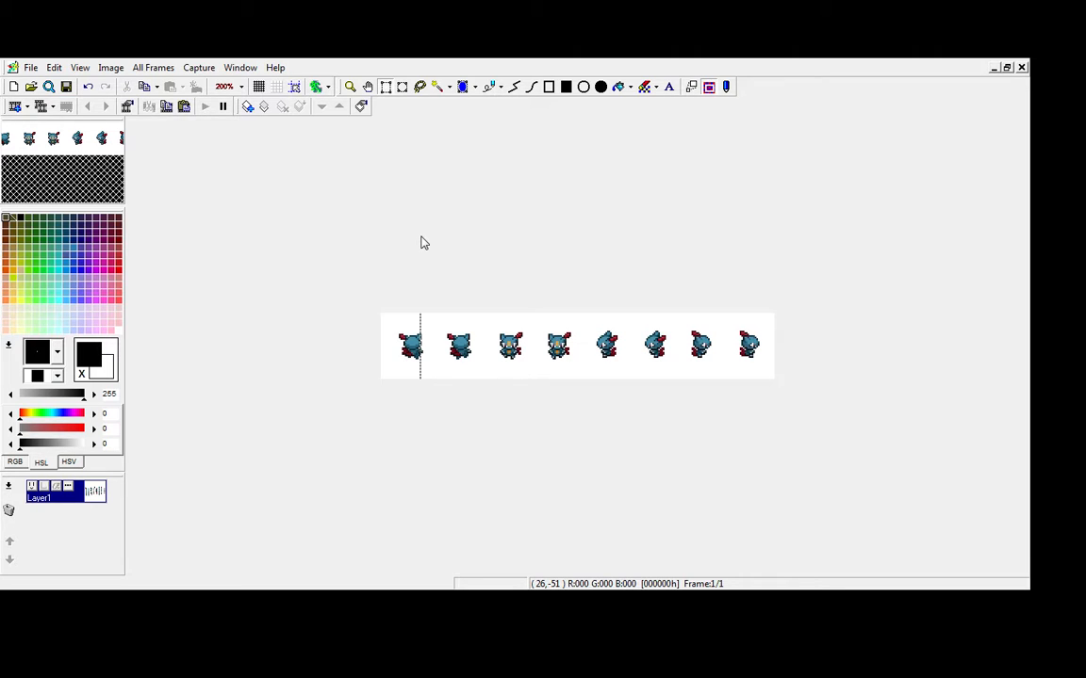
# Measure the width and height of the second front-facing sprite with a rectangular selection at 500% zoom.
pyautogui.click(350, 86)
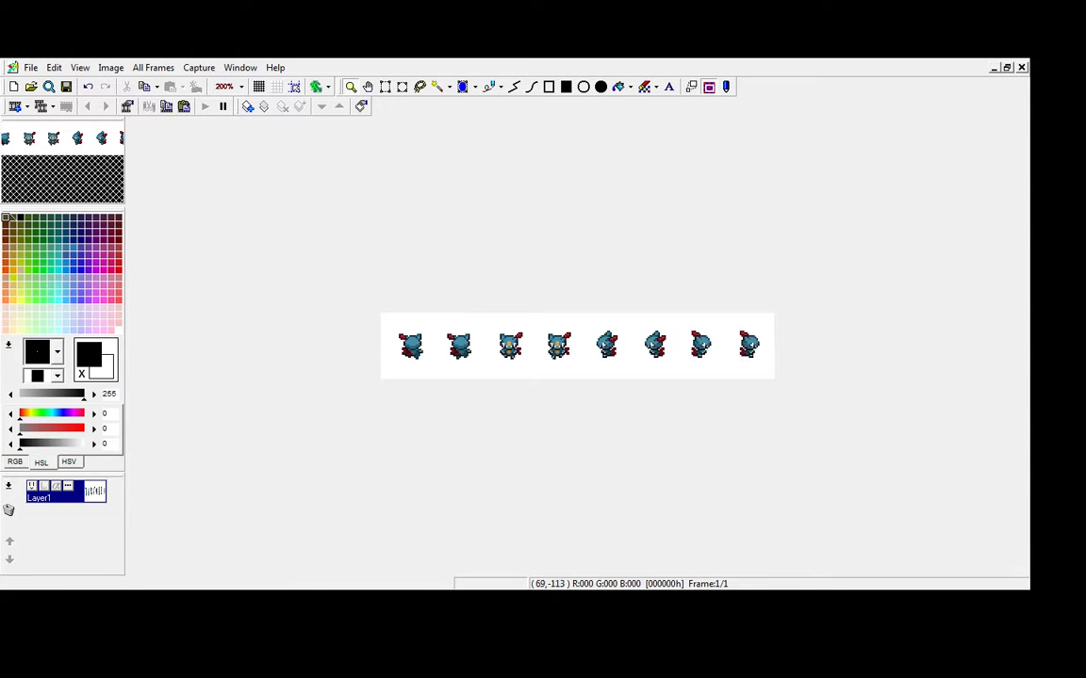
pyautogui.click(385, 86)
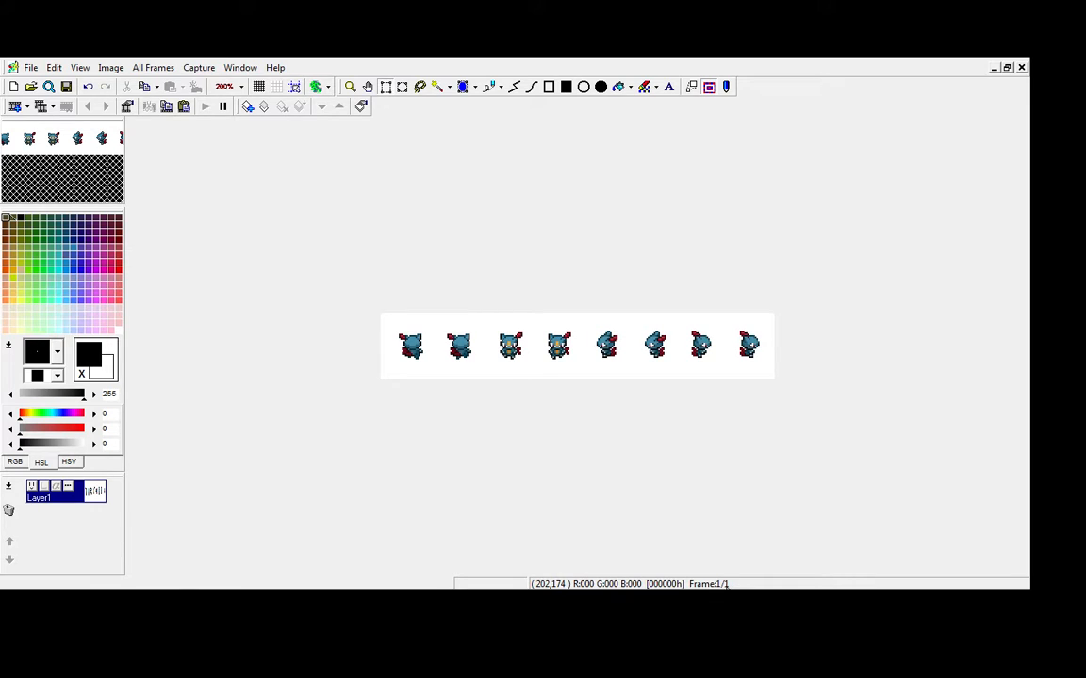
pyautogui.click(349, 87)
pyautogui.click(532, 381)
pyautogui.click(538, 339)
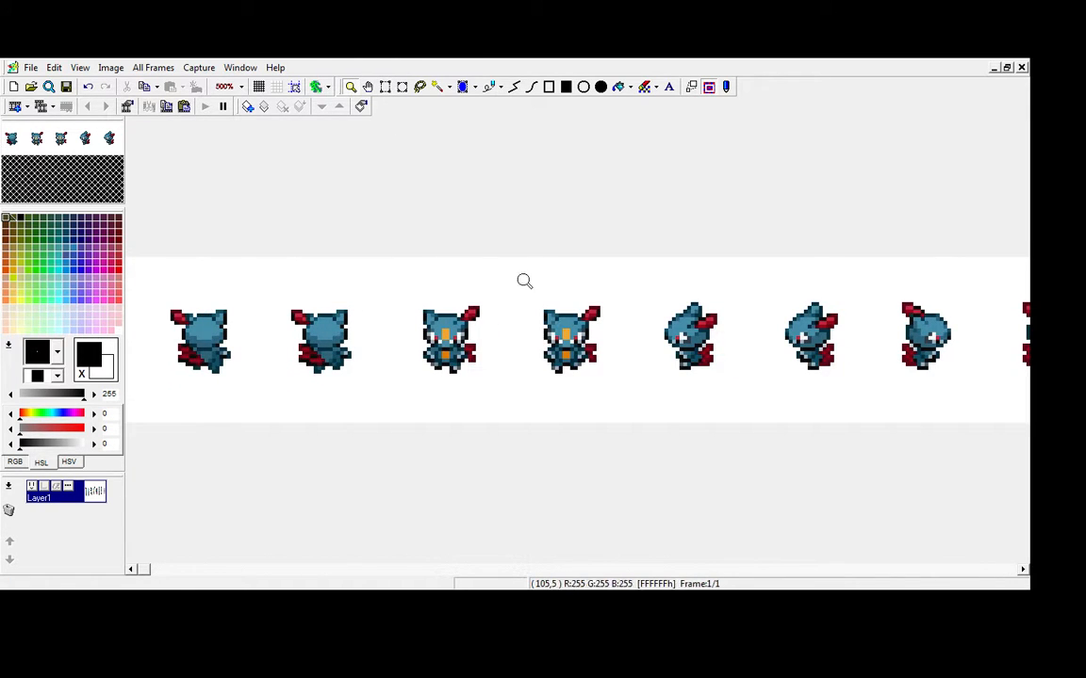
pyautogui.click(386, 87)
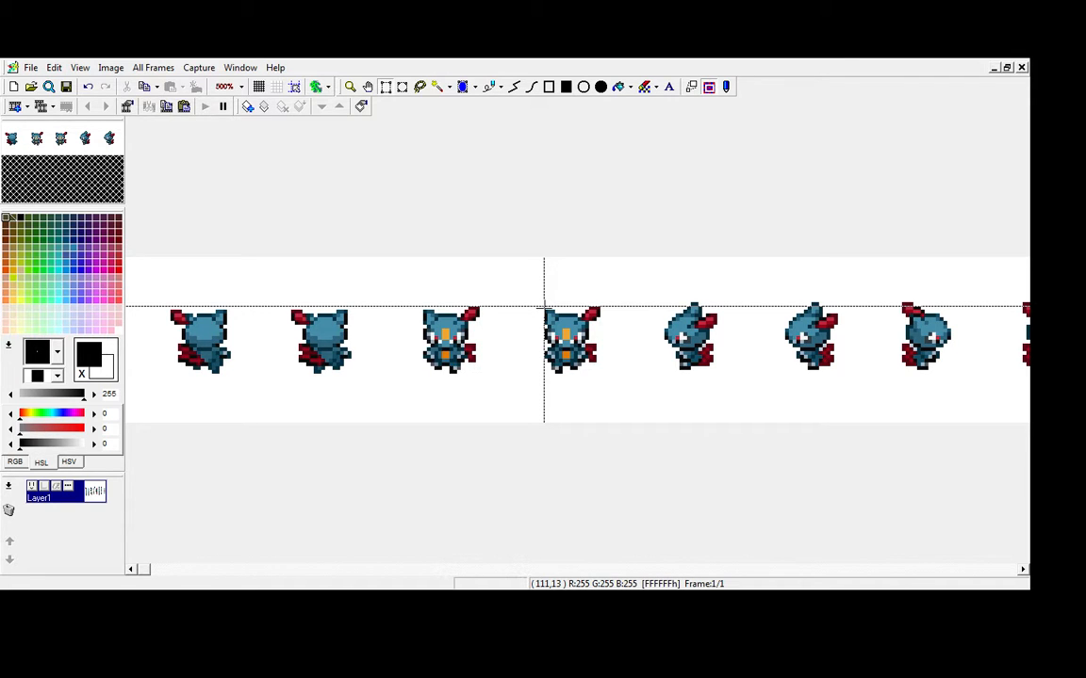
pyautogui.moveTo(543, 307); pyautogui.dragTo(601, 375)
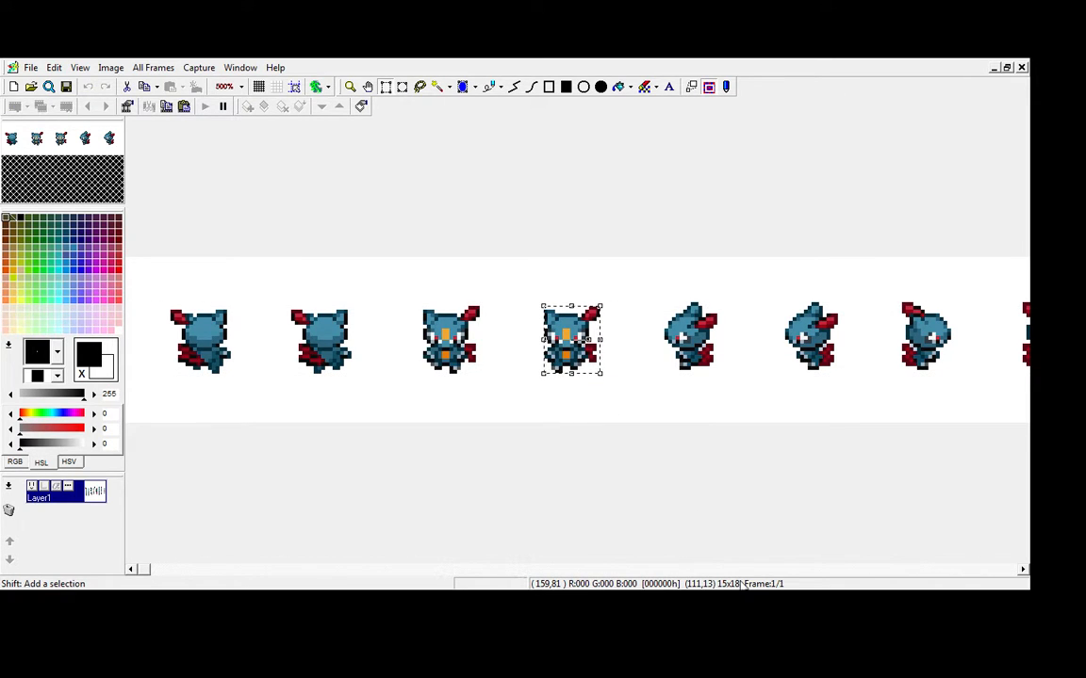
# Measure the first left-facing sprite and the first back-facing sprite with tight rectangular selections.
pyautogui.click(647, 509)
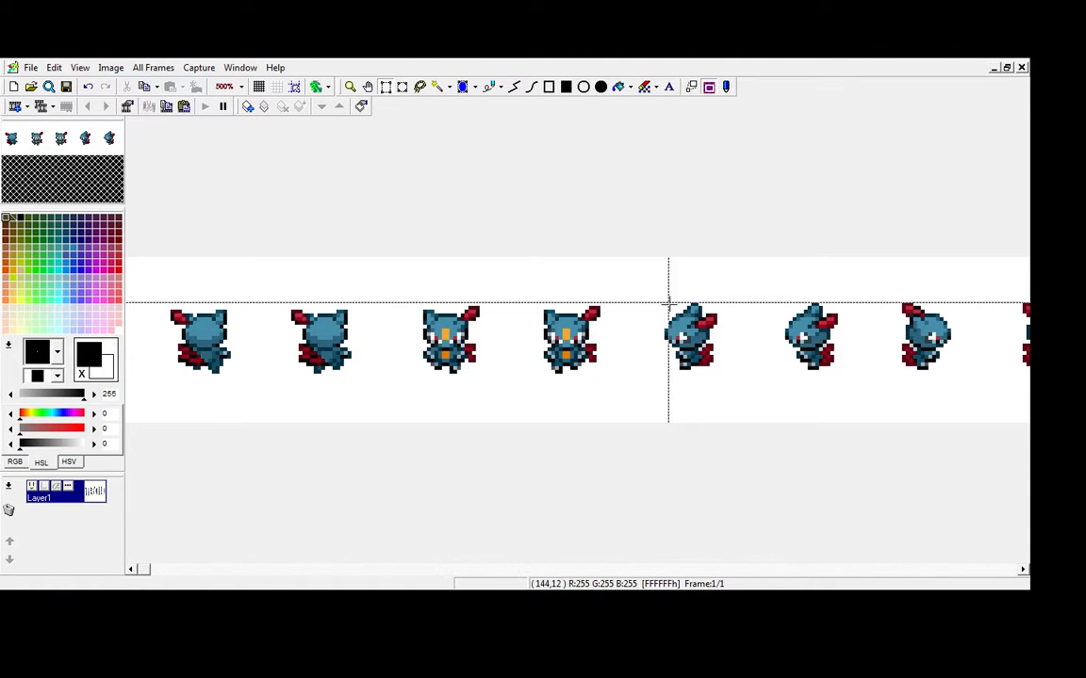
pyautogui.moveTo(665, 302); pyautogui.dragTo(718, 373)
pyautogui.click(722, 373)
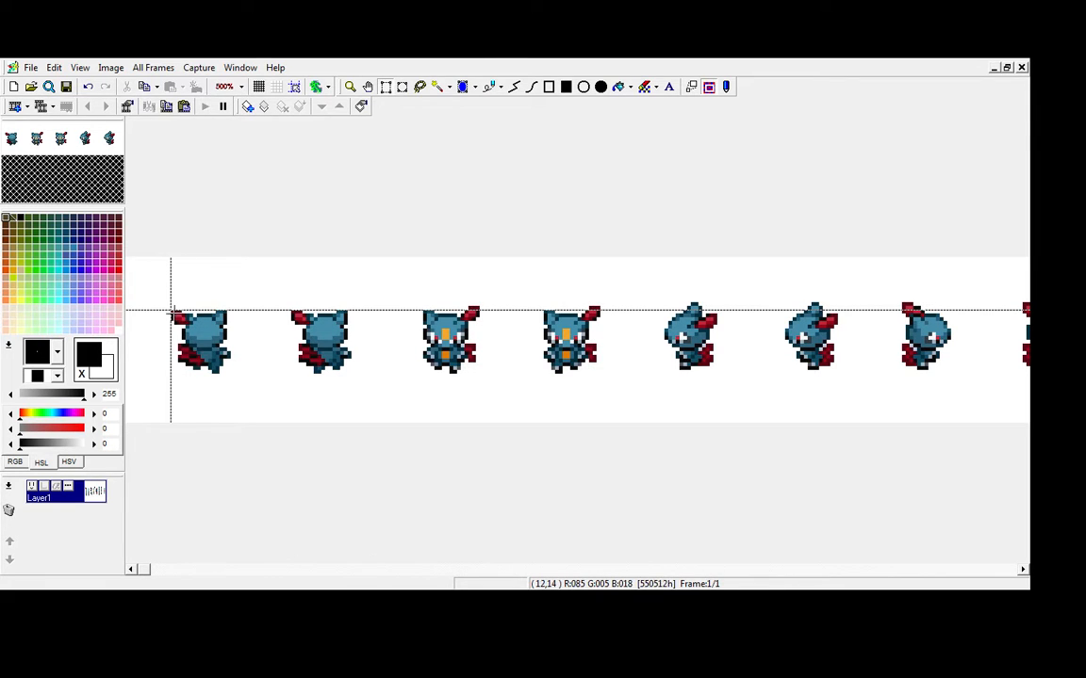
pyautogui.moveTo(171, 309); pyautogui.dragTo(231, 375)
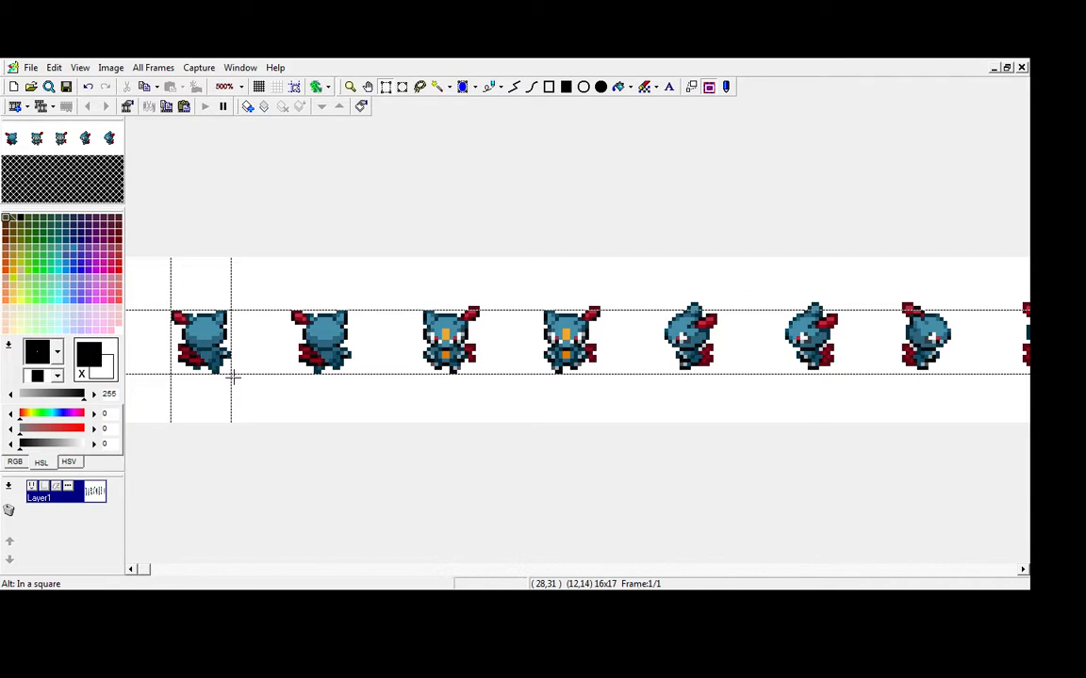
pyautogui.moveTo(230, 375); pyautogui.dragTo(231, 375)
pyautogui.click(976, 570)
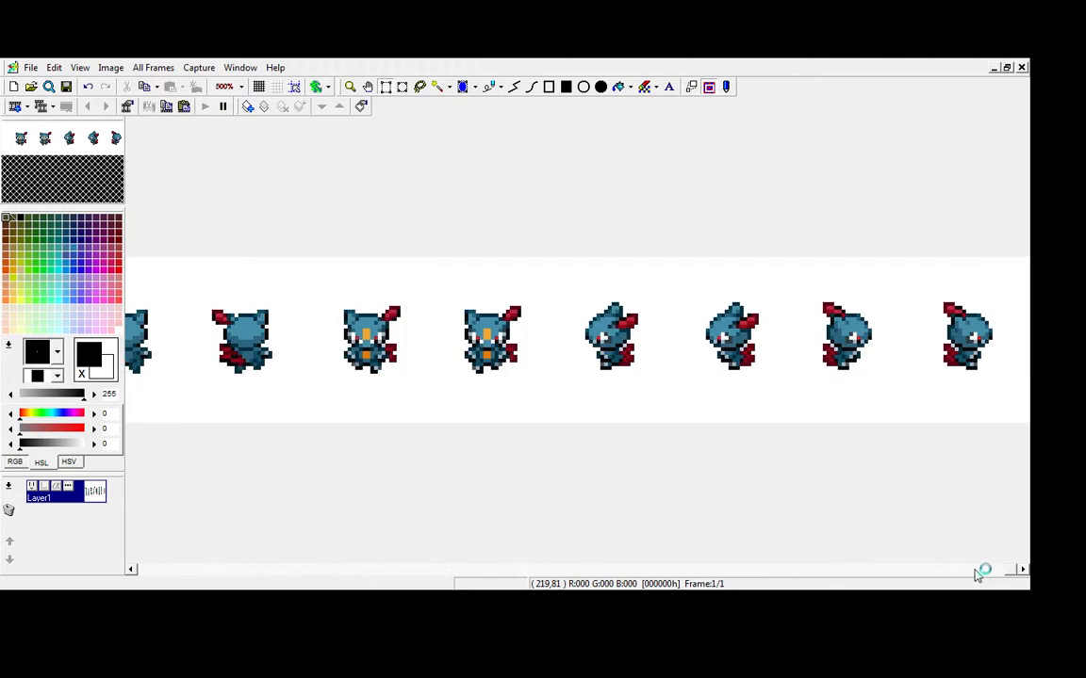
pyautogui.click(975, 570)
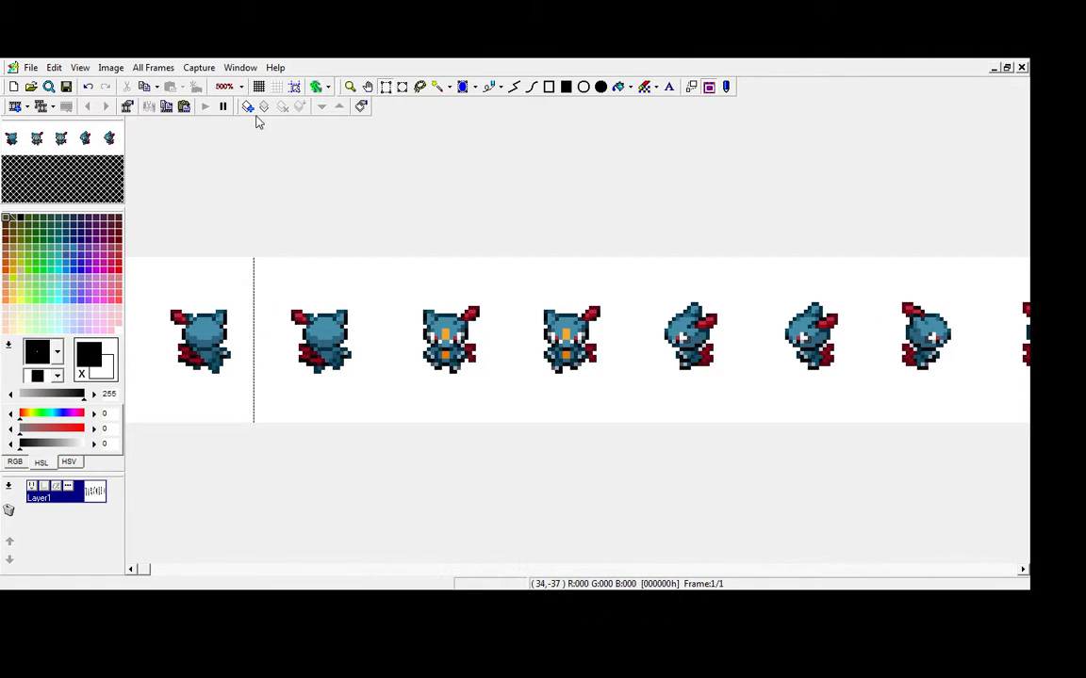
# Display a custom grid with cells sized to one sprite and move the two back-facing sprites into cells in its first row.
pyautogui.click(275, 89)
pyautogui.click(276, 87)
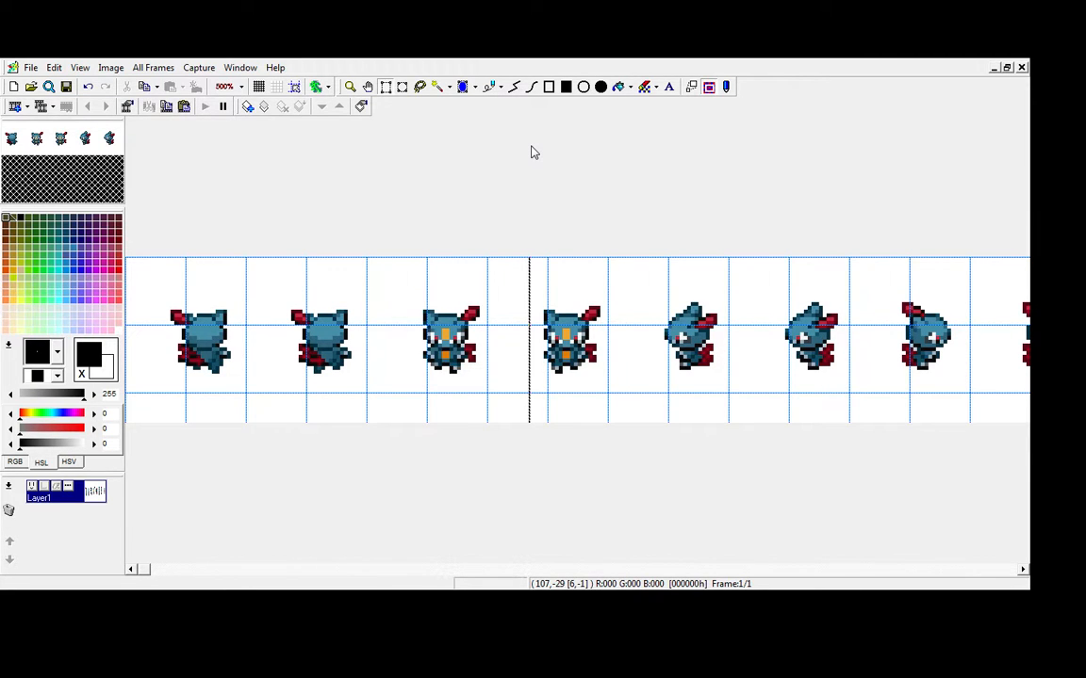
pyautogui.moveTo(286, 274); pyautogui.dragTo(393, 419)
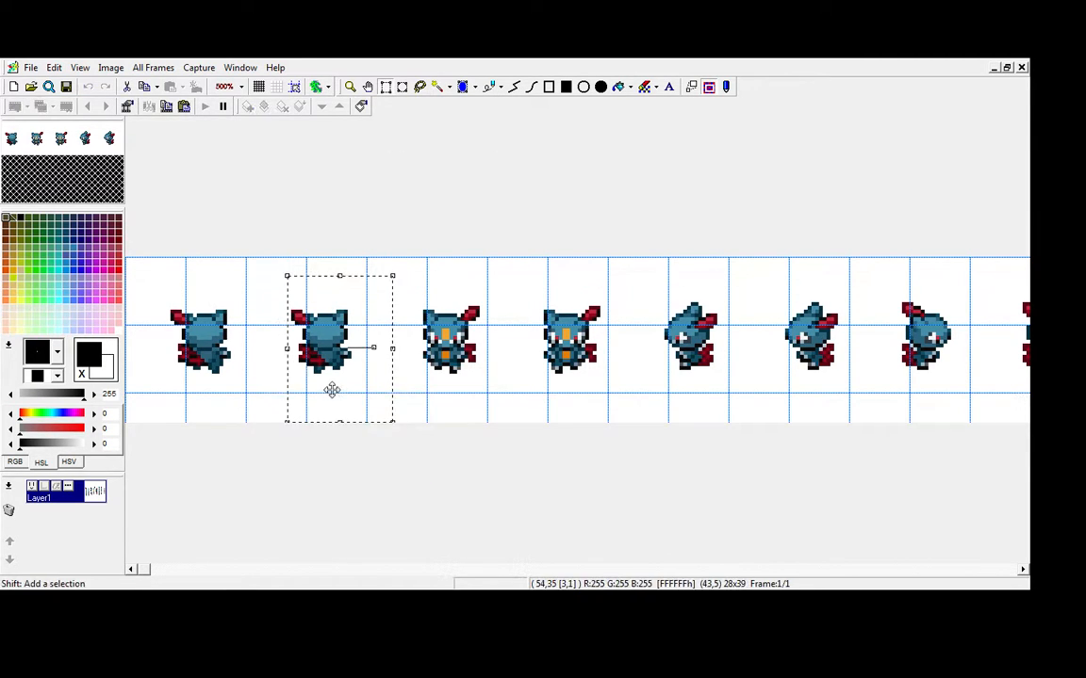
pyautogui.moveTo(331, 387)
pyautogui.mouseDown()
pyautogui.moveTo(292, 339)
pyautogui.moveTo(277, 344)
pyautogui.moveTo(284, 342)
pyautogui.mouseUp()
pyautogui.click(175, 314)
pyautogui.moveTo(168, 307)
pyautogui.mouseDown()
pyautogui.moveTo(245, 398)
pyautogui.moveTo(238, 403)
pyautogui.moveTo(183, 339)
pyautogui.moveTo(185, 351)
pyautogui.mouseUp()
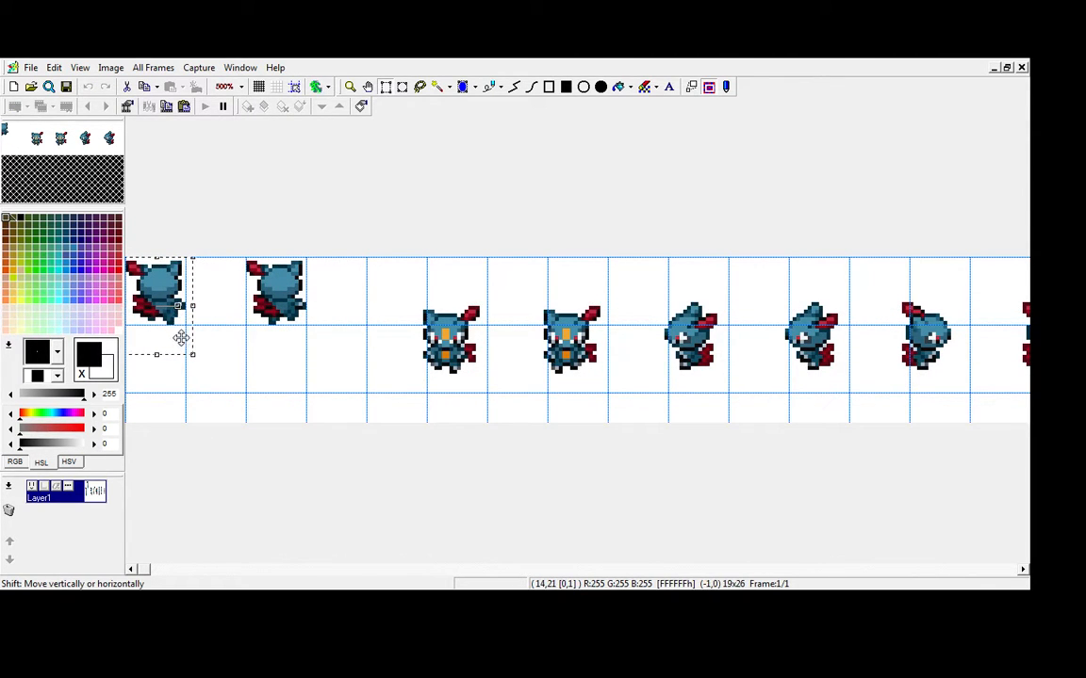
pyautogui.click(255, 375)
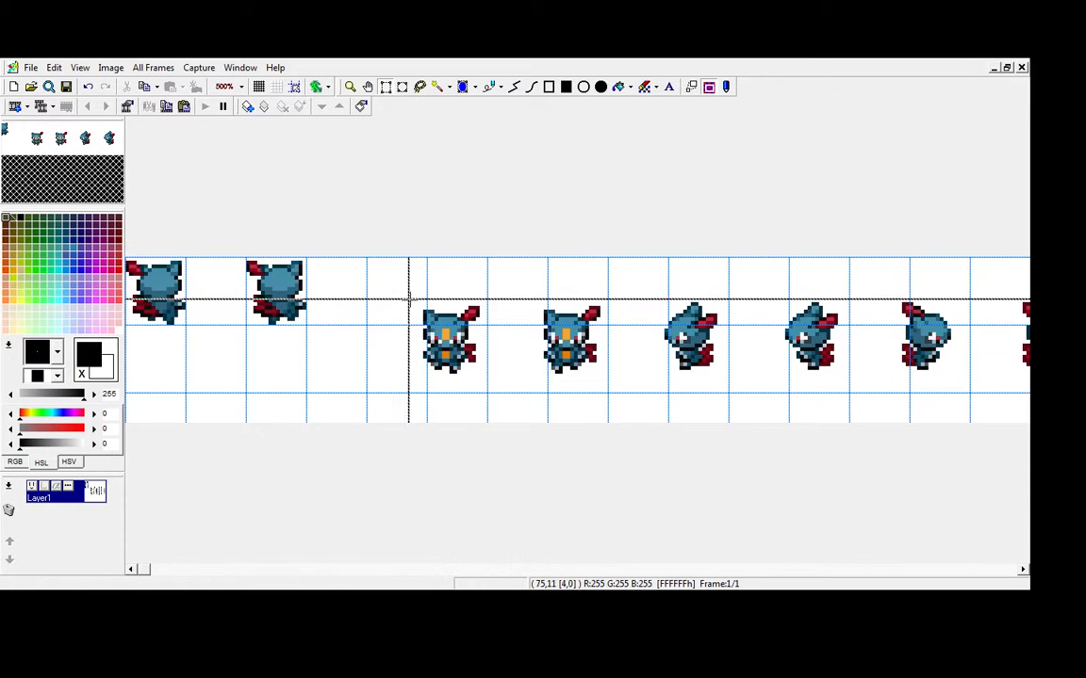
# Align the two front-facing and two left-facing sprites to grid cells, with the second front-facing one in the first row and the others in the second.
pyautogui.moveTo(421, 291)
pyautogui.mouseDown()
pyautogui.moveTo(492, 393)
pyautogui.moveTo(409, 398)
pyautogui.mouseUp()
pyautogui.moveTo(532, 272); pyautogui.dragTo(538, 339)
pyautogui.moveTo(648, 291); pyautogui.dragTo(644, 391)
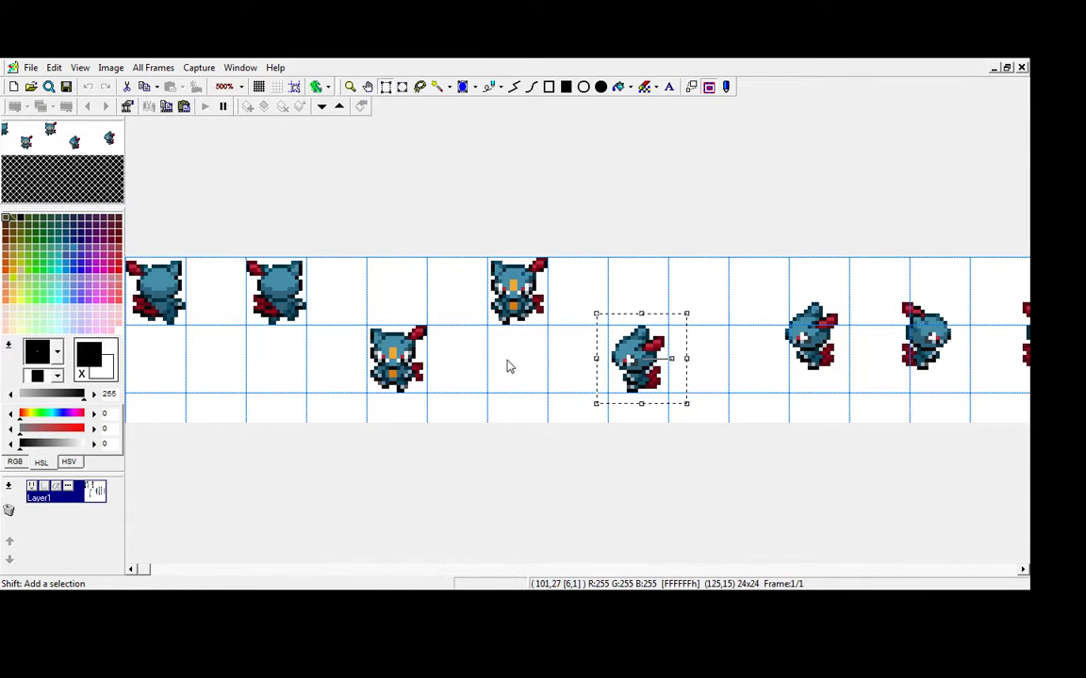
pyautogui.click(829, 415)
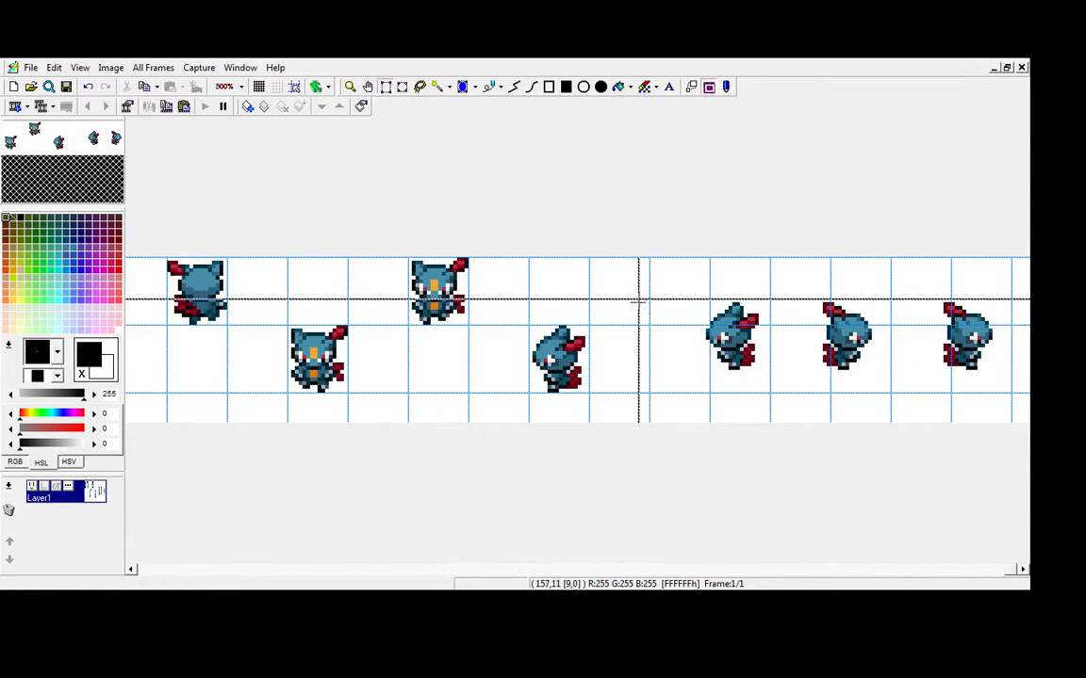
pyautogui.moveTo(659, 291)
pyautogui.mouseDown()
pyautogui.moveTo(747, 376)
pyautogui.moveTo(782, 441)
pyautogui.moveTo(754, 411)
pyautogui.moveTo(700, 429)
pyautogui.moveTo(712, 435)
pyautogui.moveTo(692, 397)
pyautogui.mouseUp()
pyautogui.click(597, 439)
pyautogui.moveTo(529, 405); pyautogui.dragTo(530, 407)
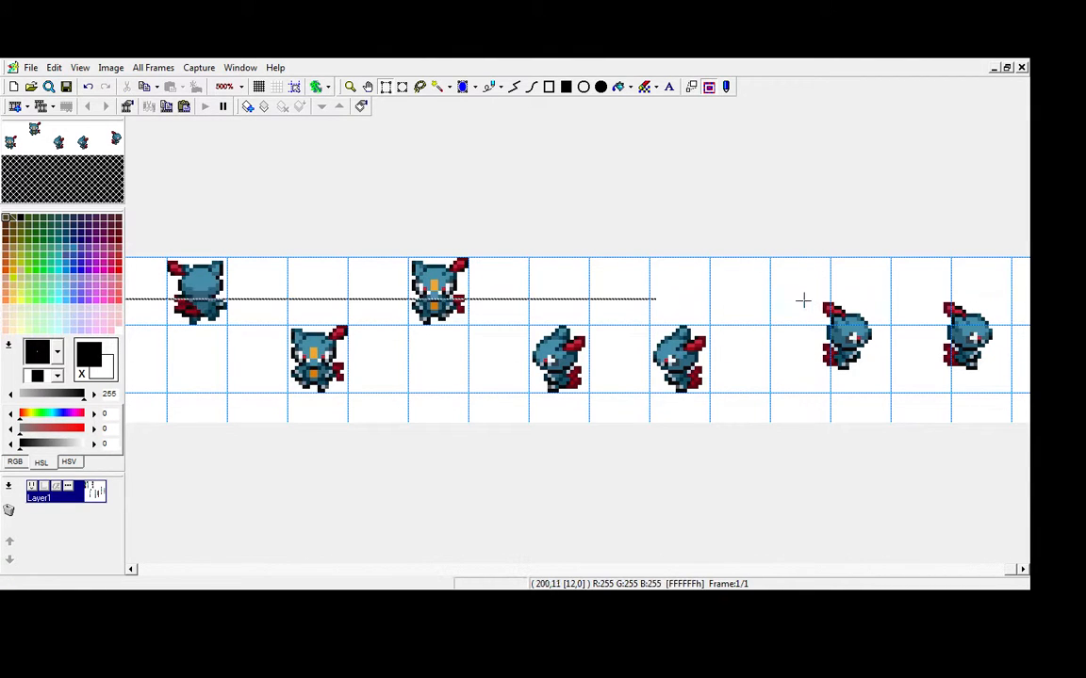
# Move the two right-facing sprites into separate grid cells in the second row.
pyautogui.moveTo(804, 295)
pyautogui.mouseDown()
pyautogui.moveTo(887, 412)
pyautogui.moveTo(845, 400)
pyautogui.moveTo(816, 409)
pyautogui.mouseUp()
pyautogui.click(896, 380)
pyautogui.moveTo(932, 276); pyautogui.dragTo(1026, 433)
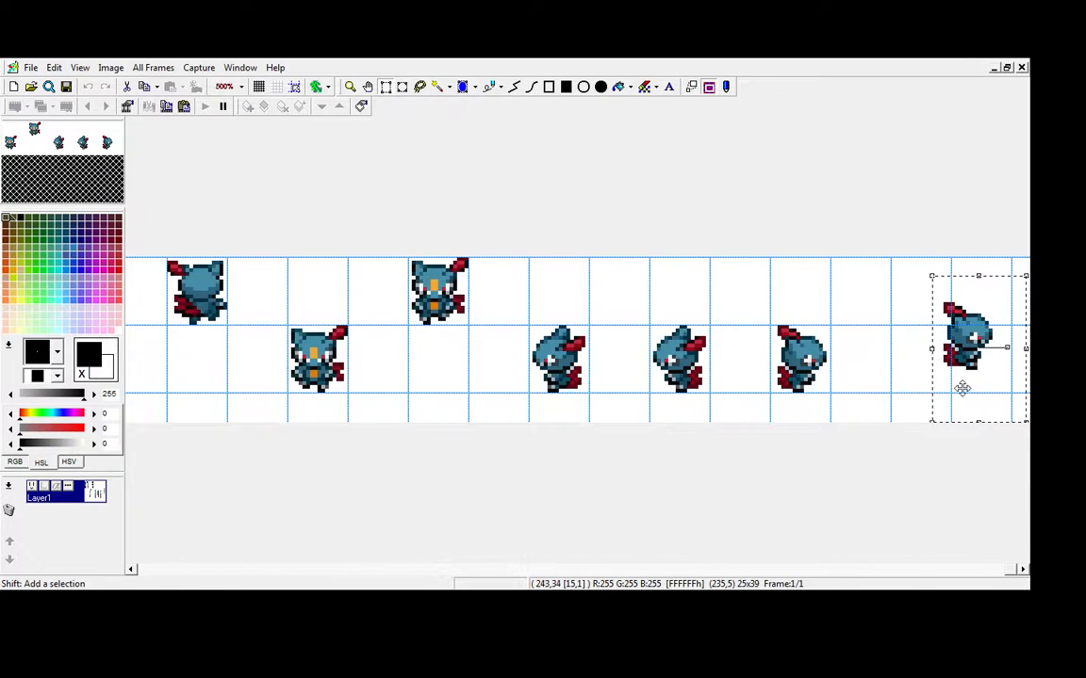
pyautogui.moveTo(962, 387); pyautogui.dragTo(921, 419)
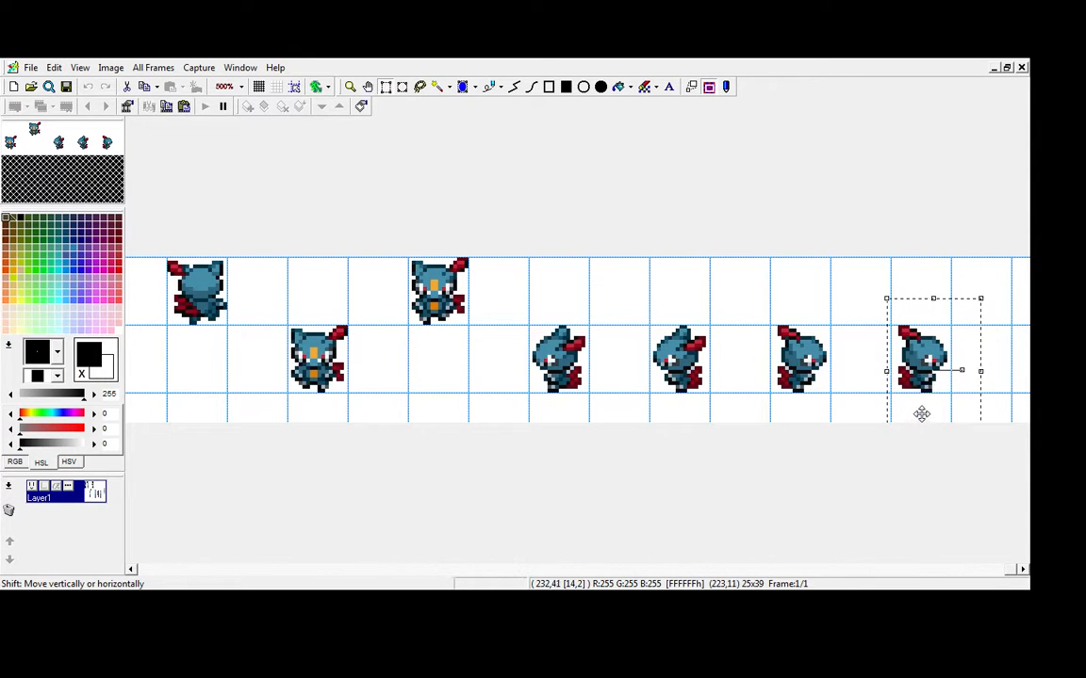
pyautogui.click(916, 415)
# Extend the canvas downward so that it covers four full grid rows.
pyautogui.moveTo(238, 255); pyautogui.dragTo(242, 430)
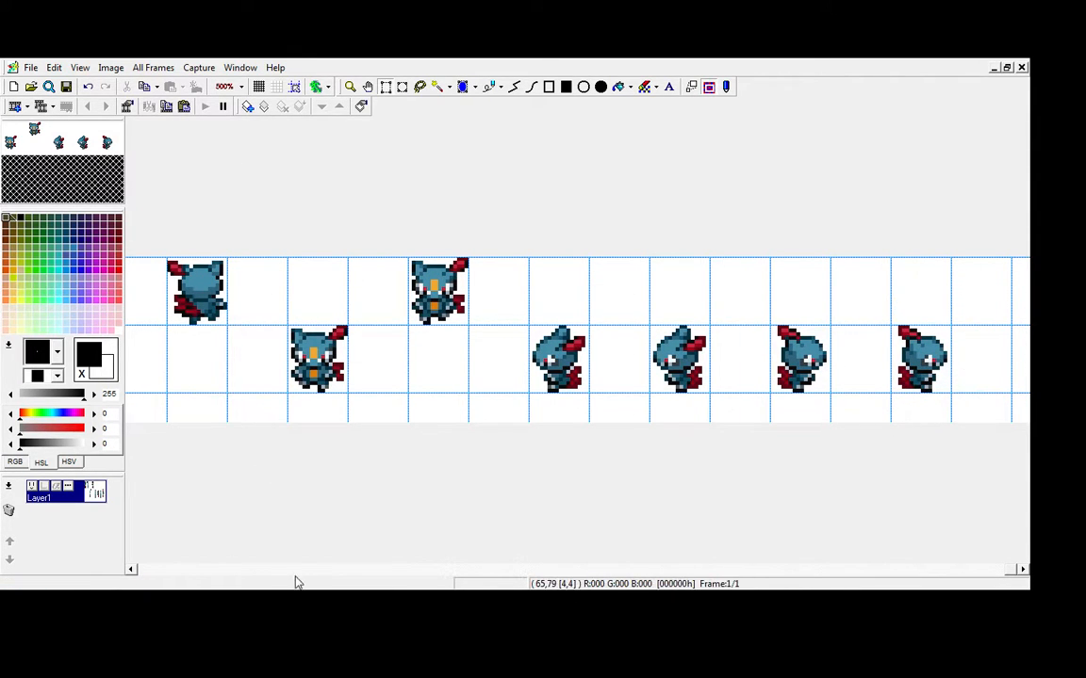
pyautogui.click(198, 570)
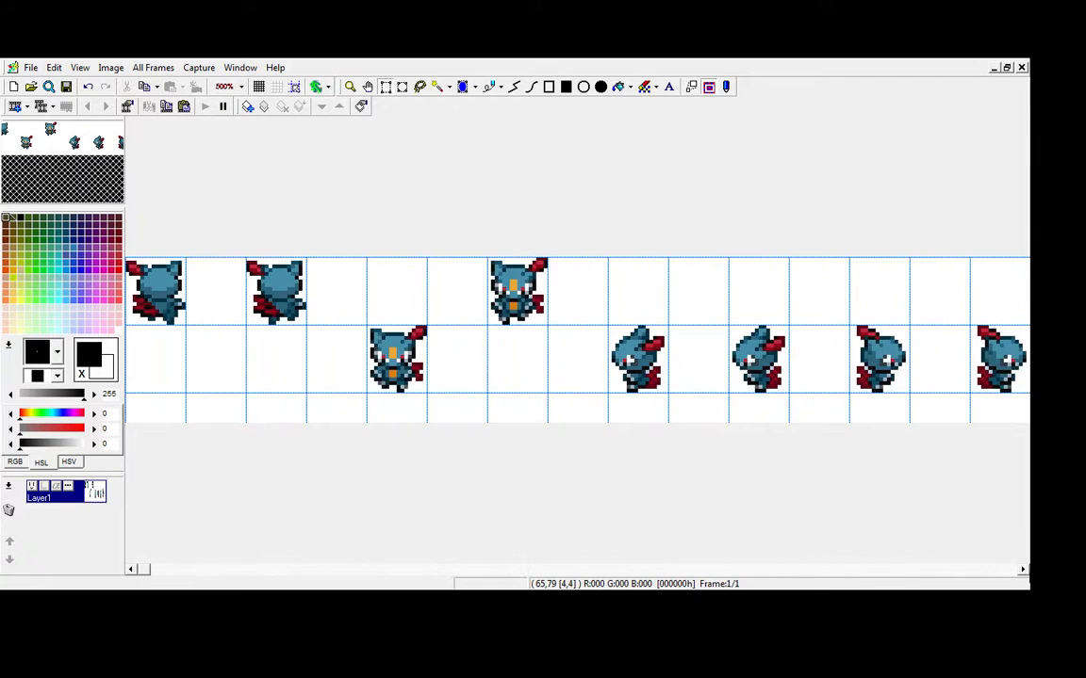
pyautogui.click(986, 571)
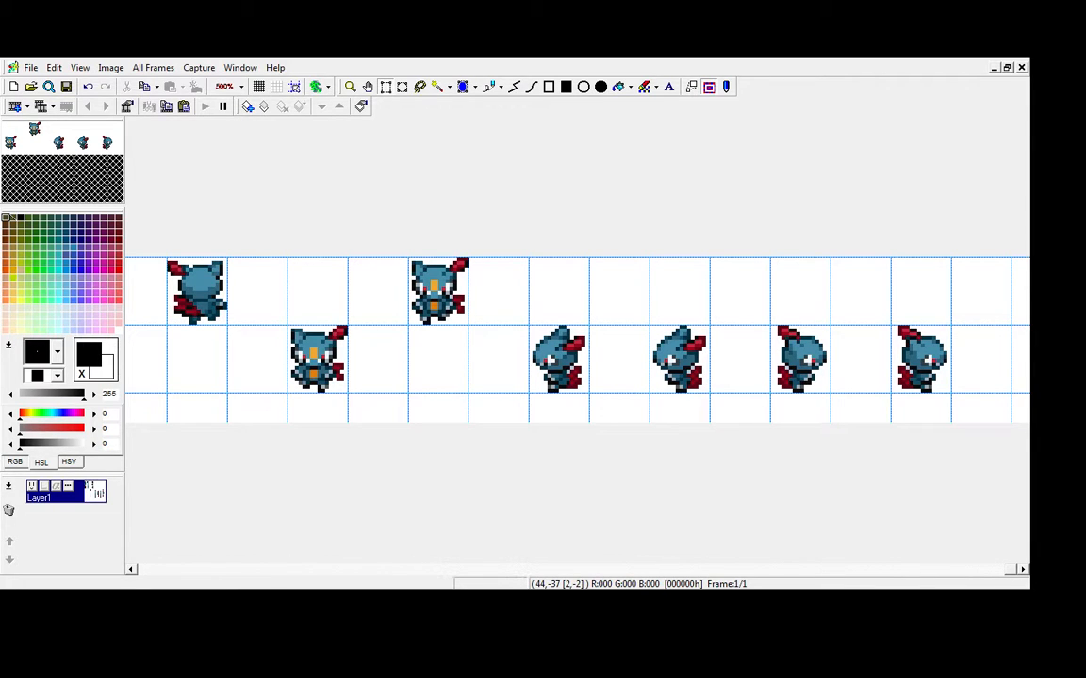
pyautogui.click(533, 377)
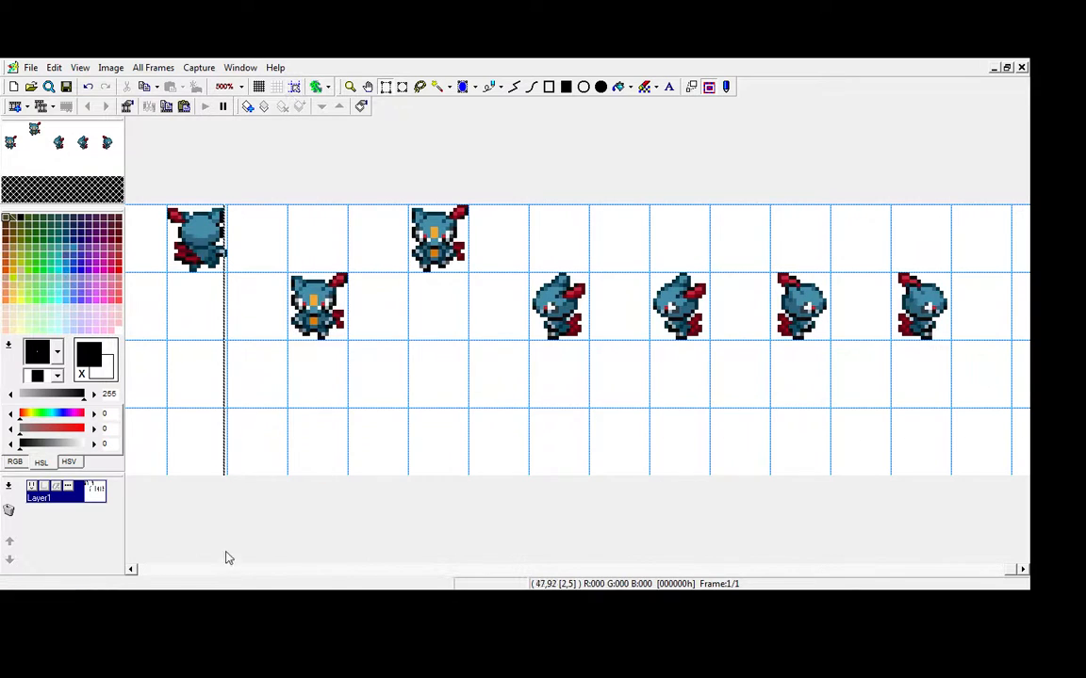
# Place the two back-facing sprites side by side and move the pair into the first two cells of the fourth row.
pyautogui.click(143, 574)
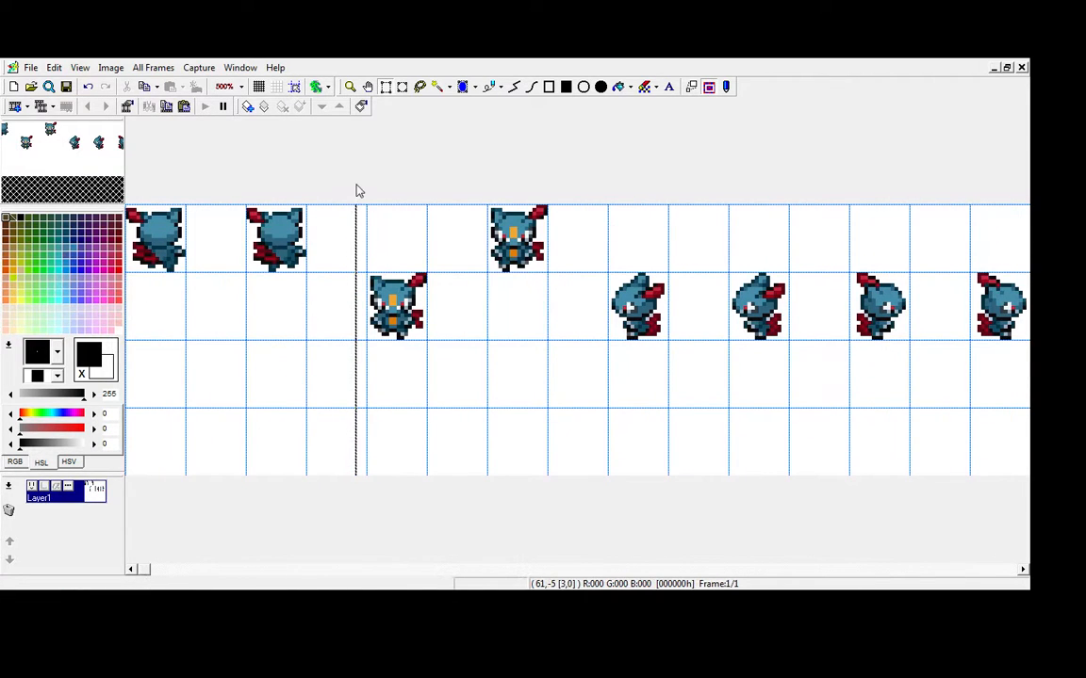
pyautogui.click(293, 92)
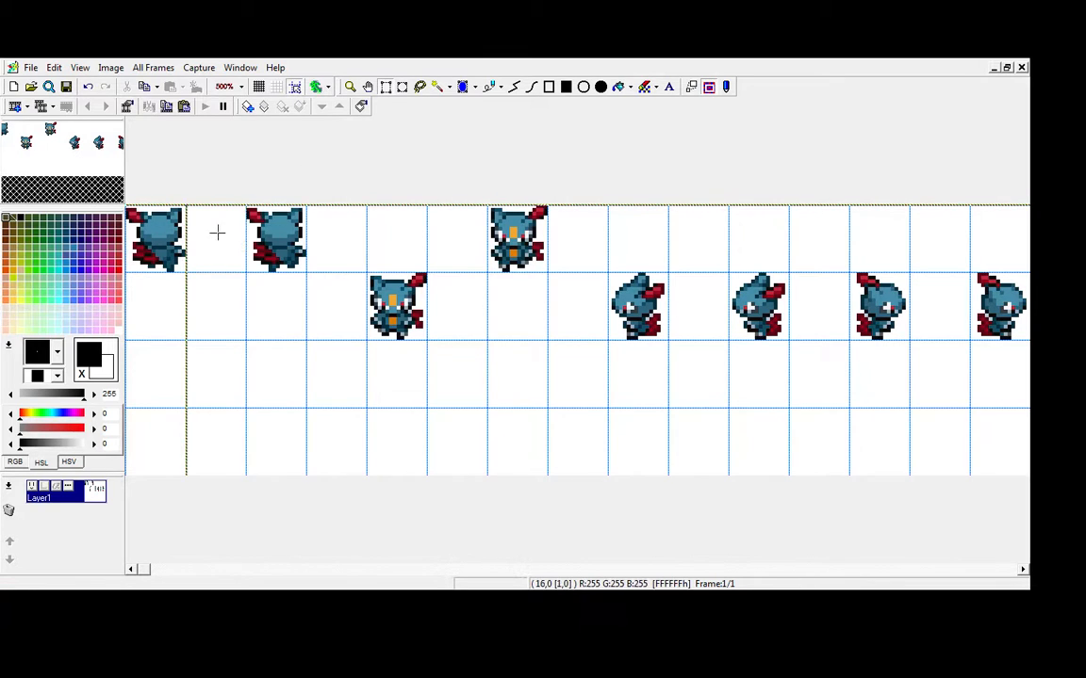
pyautogui.moveTo(286, 233); pyautogui.dragTo(235, 253)
pyautogui.click(177, 289)
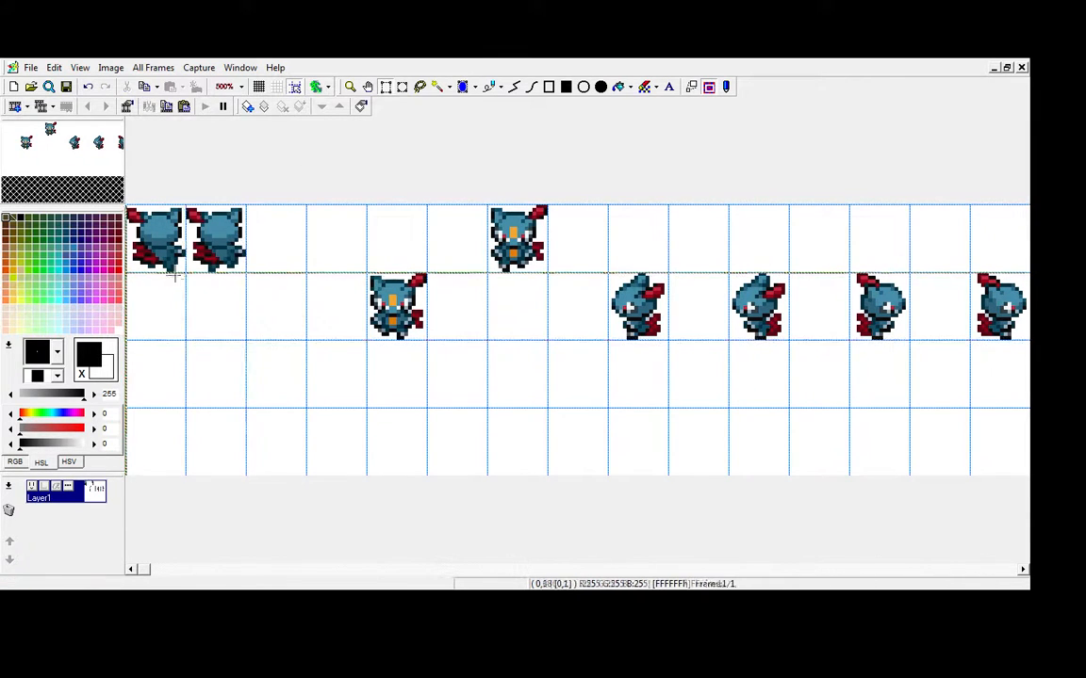
pyautogui.moveTo(160, 242); pyautogui.dragTo(189, 443)
# Bring the two front-facing sprites together and move the pair into the first two cells of the first row.
pyautogui.moveTo(369, 277); pyautogui.dragTo(431, 306)
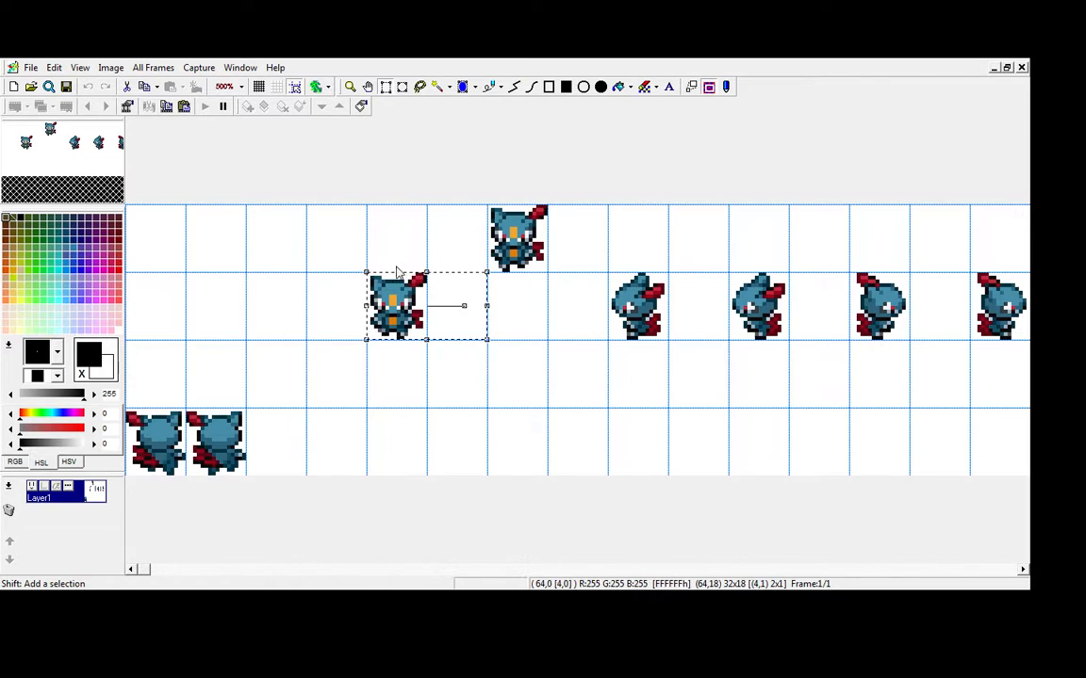
pyautogui.moveTo(388, 316)
pyautogui.mouseDown()
pyautogui.moveTo(449, 248)
pyautogui.moveTo(388, 316)
pyautogui.mouseUp()
pyautogui.rightClick(421, 290)
pyautogui.click(528, 239)
pyautogui.moveTo(532, 239); pyautogui.dragTo(460, 309)
pyautogui.rightClick(468, 305)
pyautogui.moveTo(413, 301); pyautogui.dragTo(172, 242)
pyautogui.rightClick(179, 245)
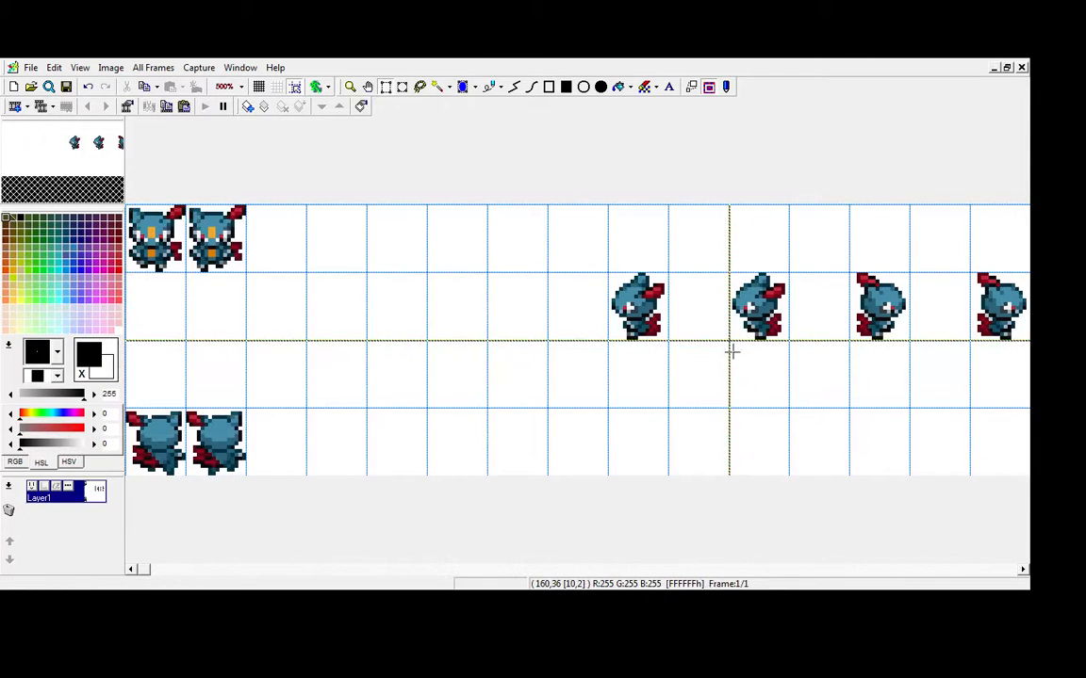
# Place the two left-facing sprites side by side in the second row and the right-facing pair directly below them in the third.
pyautogui.click(758, 306)
pyautogui.moveTo(759, 306); pyautogui.dragTo(699, 306)
pyautogui.rightClick(698, 307)
pyautogui.click(995, 323)
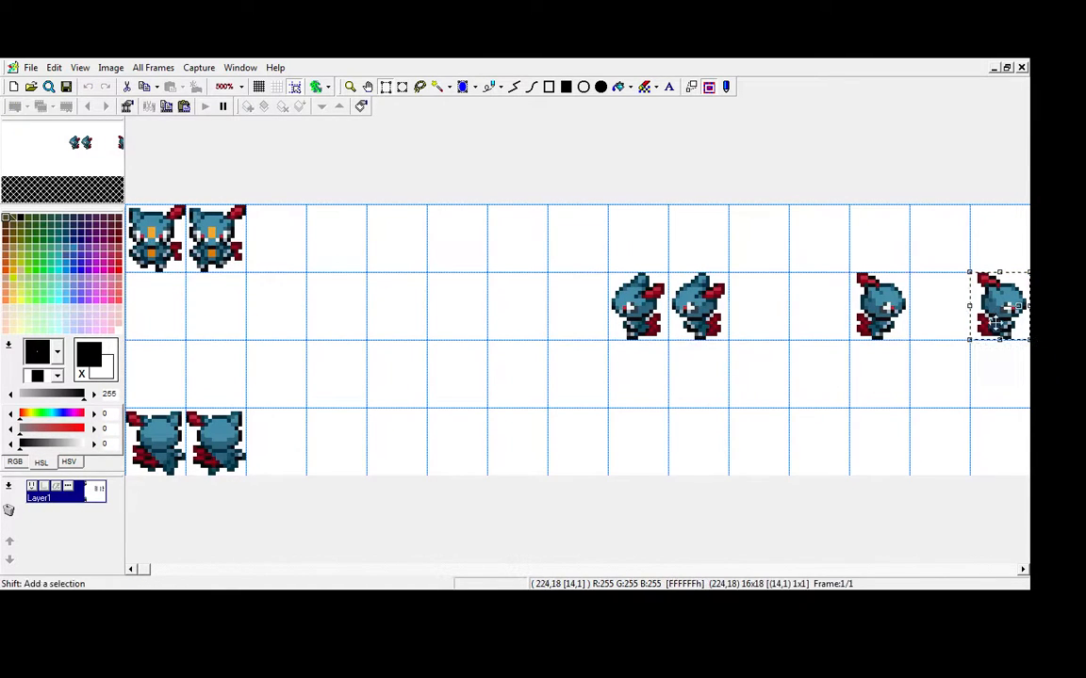
pyautogui.moveTo(994, 324); pyautogui.dragTo(682, 387)
pyautogui.rightClick(682, 387)
# Move the block of left-facing and right-facing sprites into the first two columns of the second and third rows.
pyautogui.moveTo(608, 273); pyautogui.dragTo(726, 405)
pyautogui.moveTo(693, 361); pyautogui.dragTo(229, 345)
pyautogui.rightClick(229, 345)
# Duplicate the two-column block of eight sprites and place the copy in the third and fourth columns.
pyautogui.moveTo(128, 207); pyautogui.dragTo(209, 430)
pyautogui.click(347, 423)
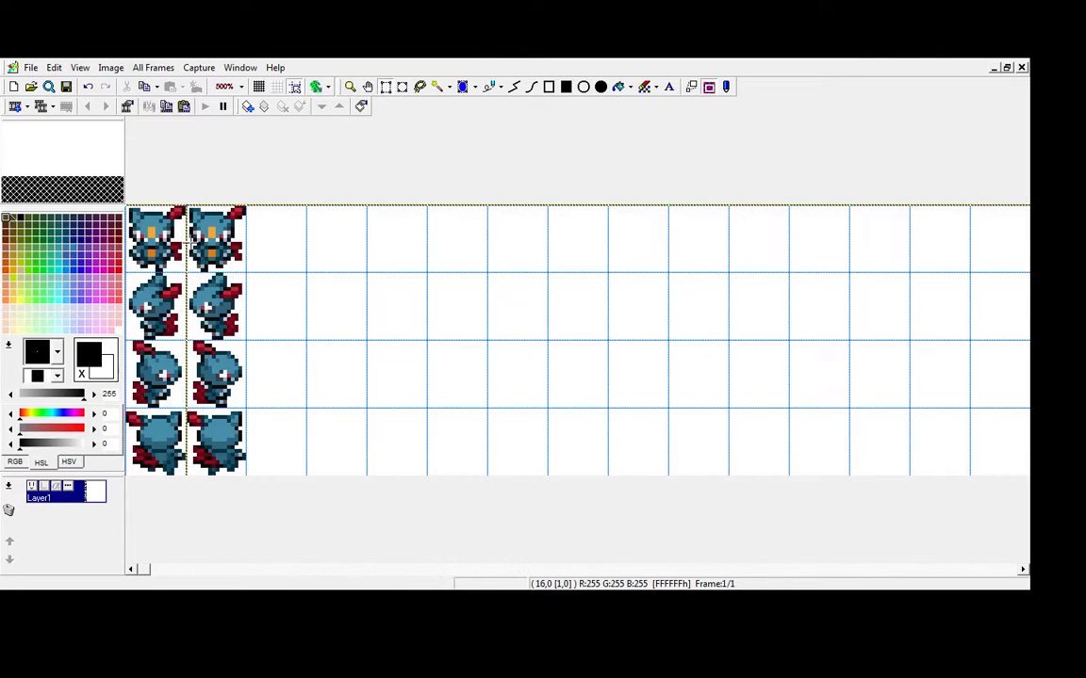
pyautogui.moveTo(155, 238); pyautogui.dragTo(200, 460)
pyautogui.hotkey('ctrl', 'c')
pyautogui.hotkey('ctrl', 'v')
pyautogui.moveTo(175, 396); pyautogui.dragTo(287, 393)
pyautogui.click(453, 468)
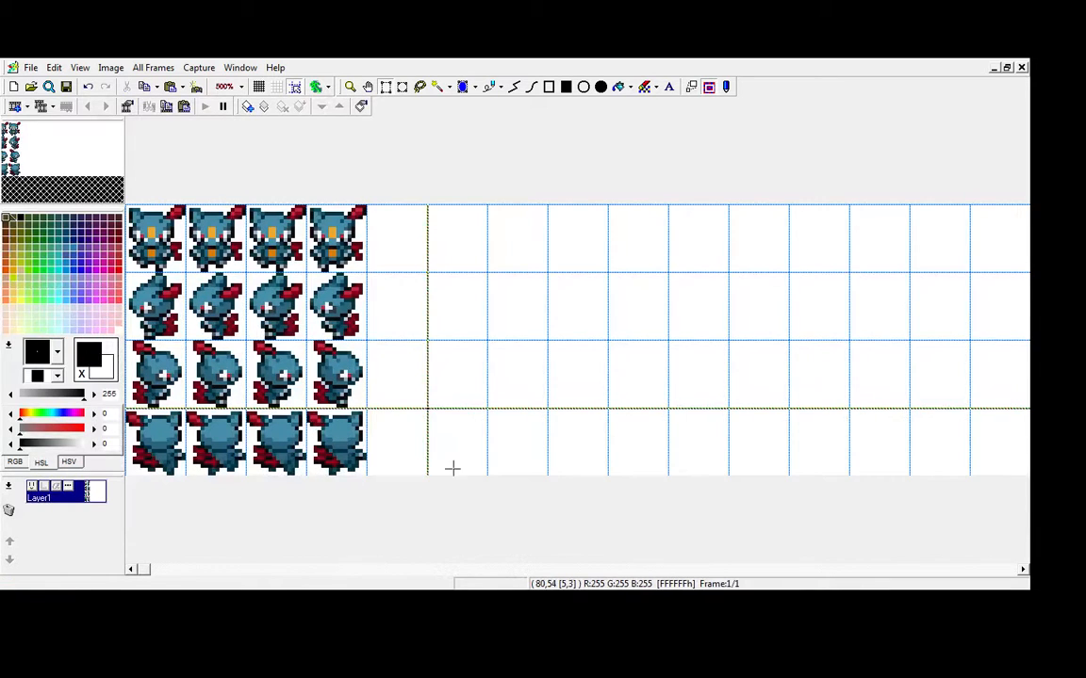
# Crop the canvas to the four-by-four block of sprites and turn off snapping to the grid.
pyautogui.moveTo(152, 235); pyautogui.dragTo(366, 471)
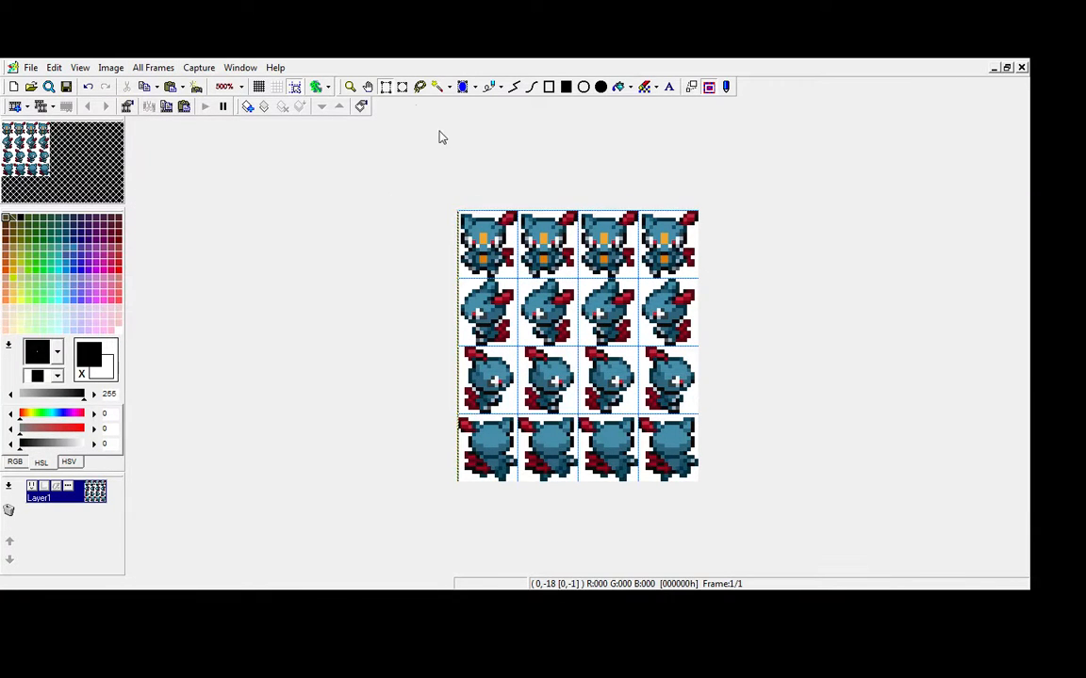
pyautogui.click(294, 87)
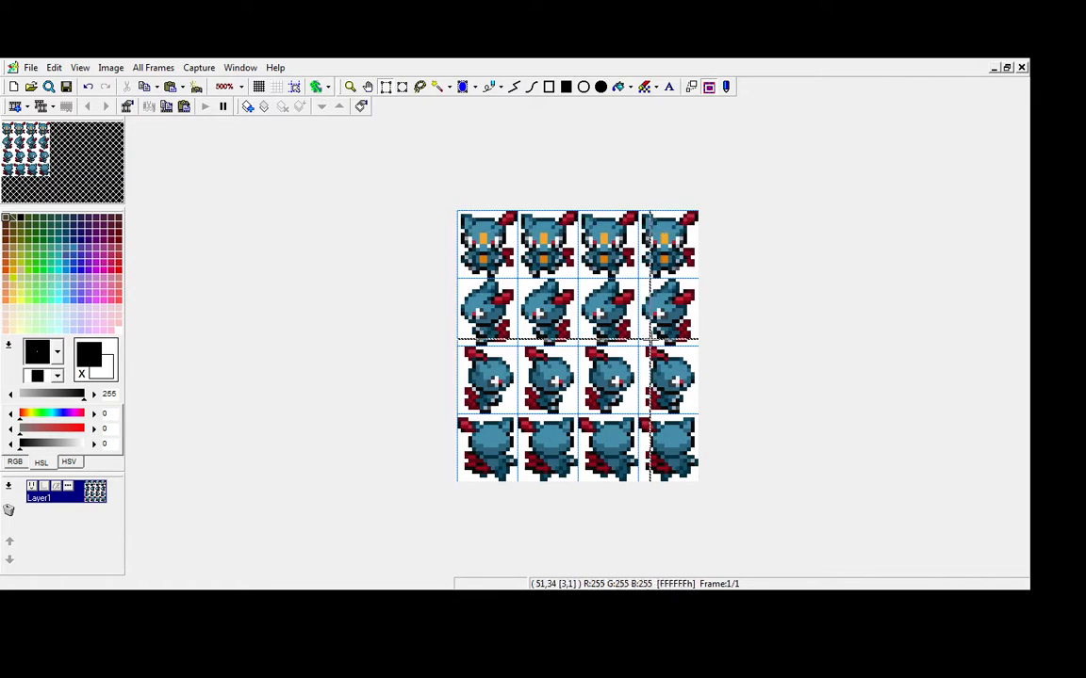
pyautogui.moveTo(451, 205); pyautogui.dragTo(375, 119)
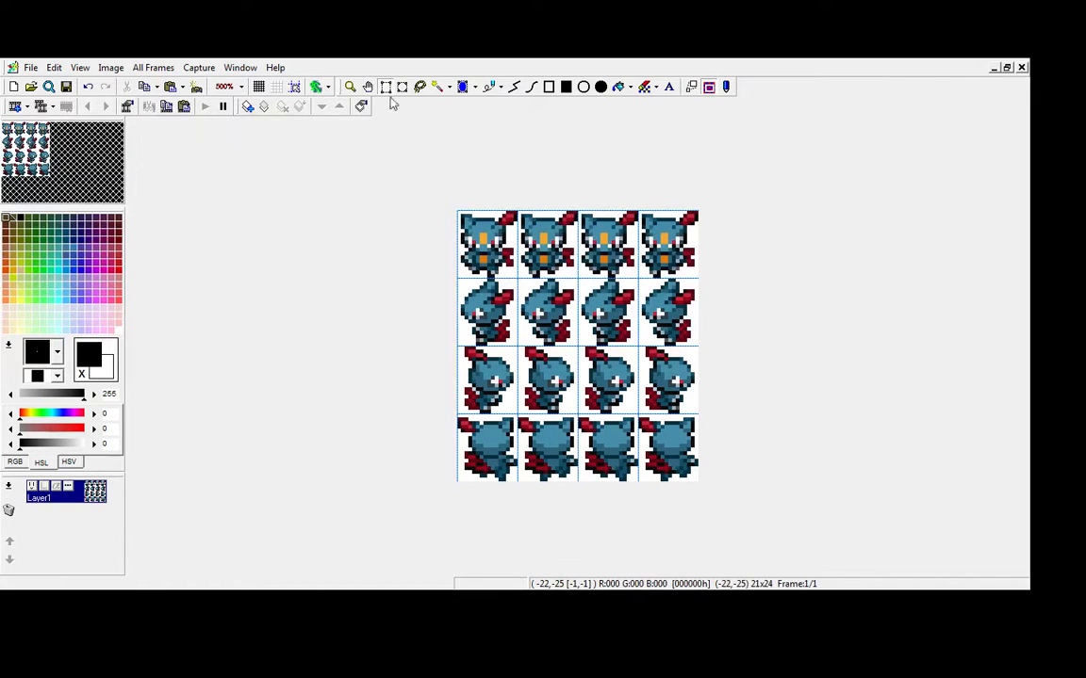
pyautogui.click(618, 87)
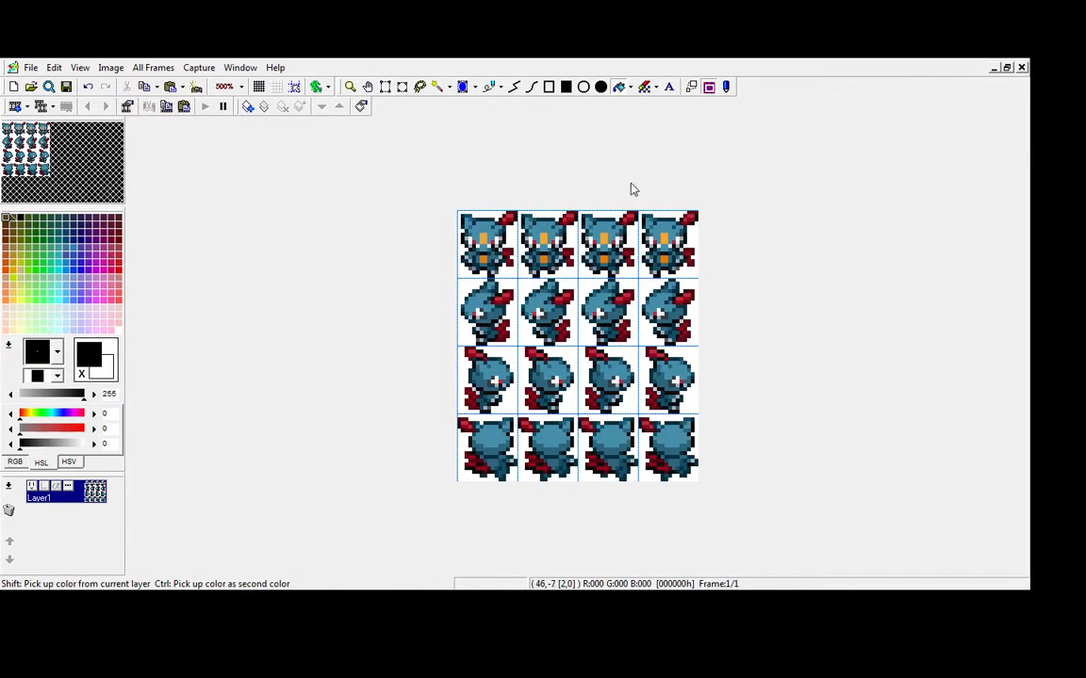
pyautogui.keyDown('ctrl'); pyautogui.click(629, 239); pyautogui.keyUp('ctrl')
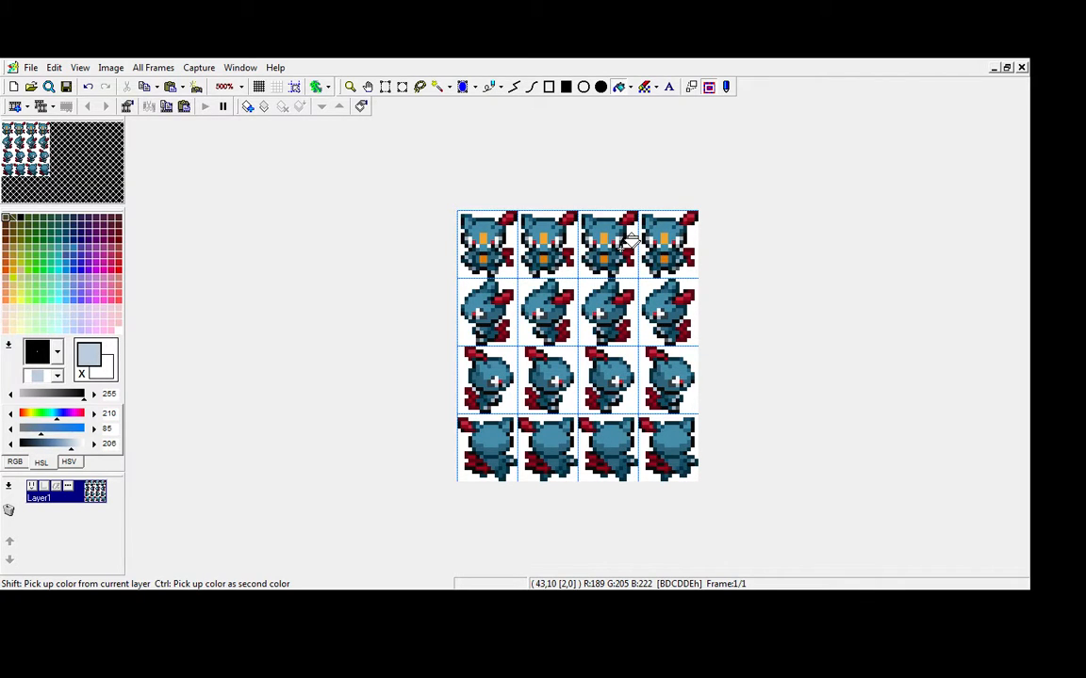
pyautogui.click(463, 87)
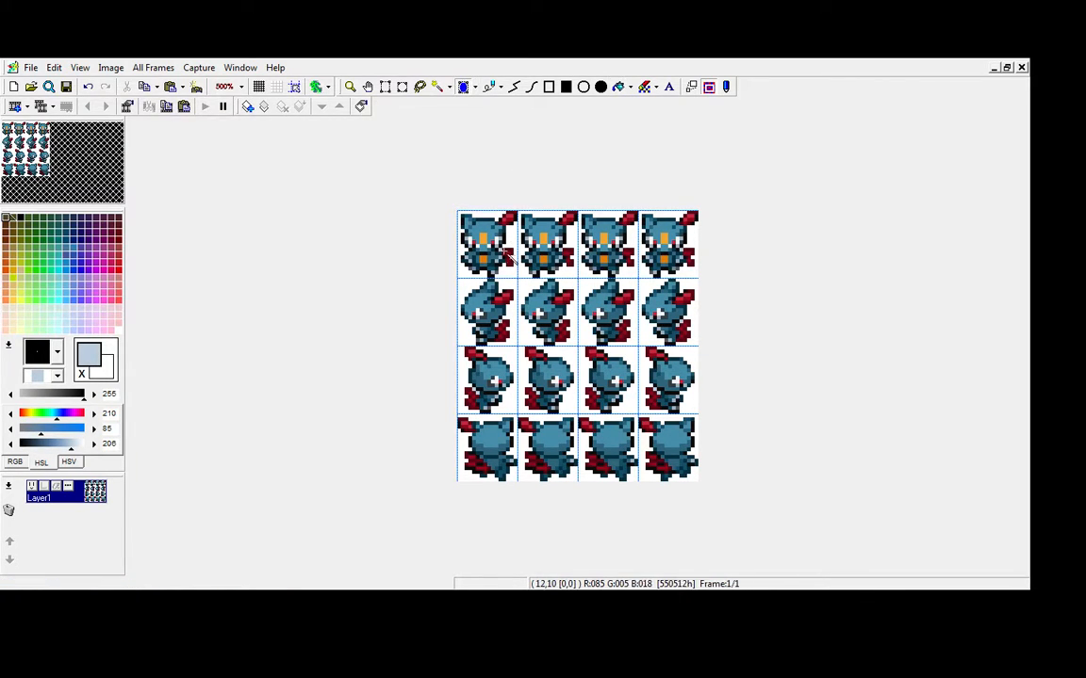
pyautogui.click(504, 250)
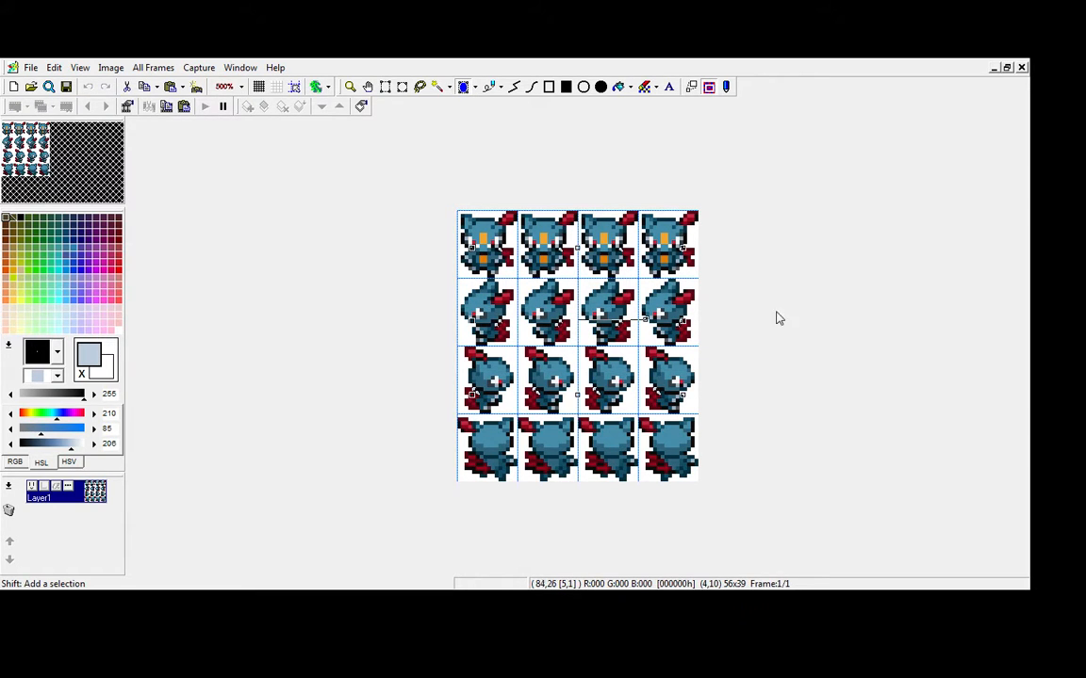
pyautogui.press('Delete')
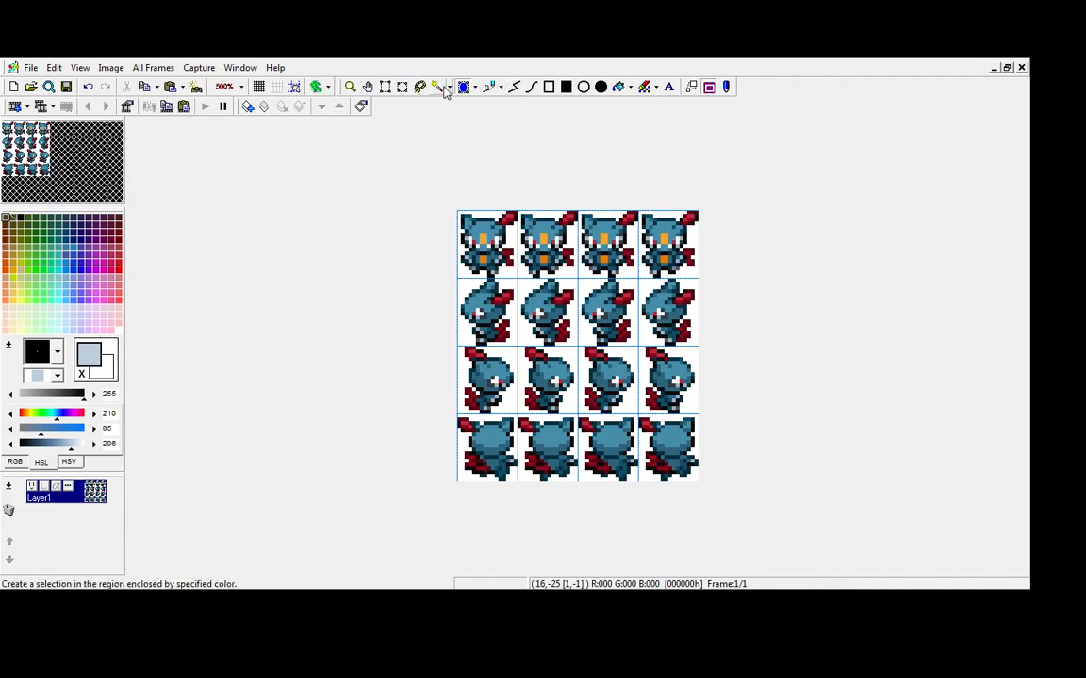
# Sample the sprite's eye white, the background white and the blue body color to compare their color values.
pyautogui.click(616, 92)
pyautogui.rightClick(471, 243)
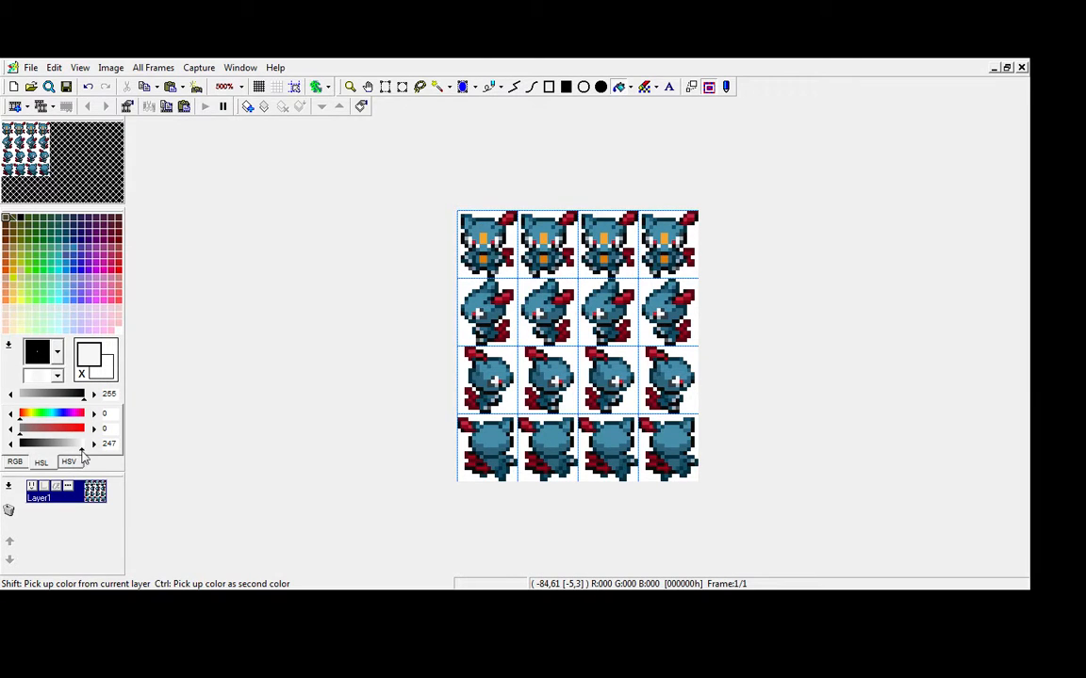
pyautogui.rightClick(527, 279)
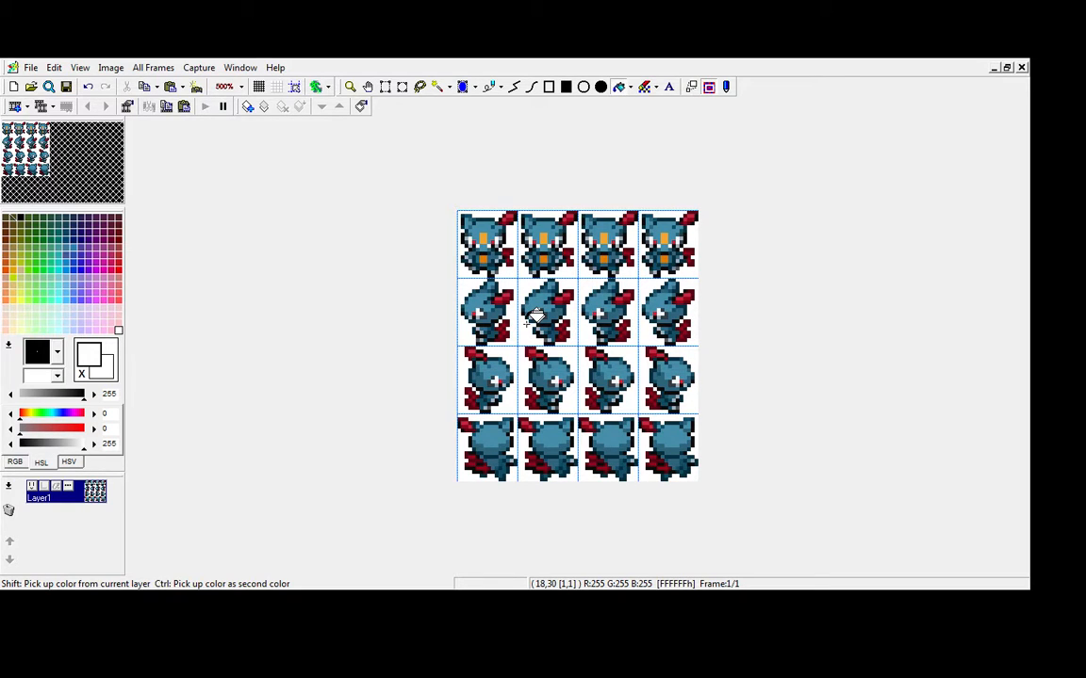
pyautogui.rightClick(490, 238)
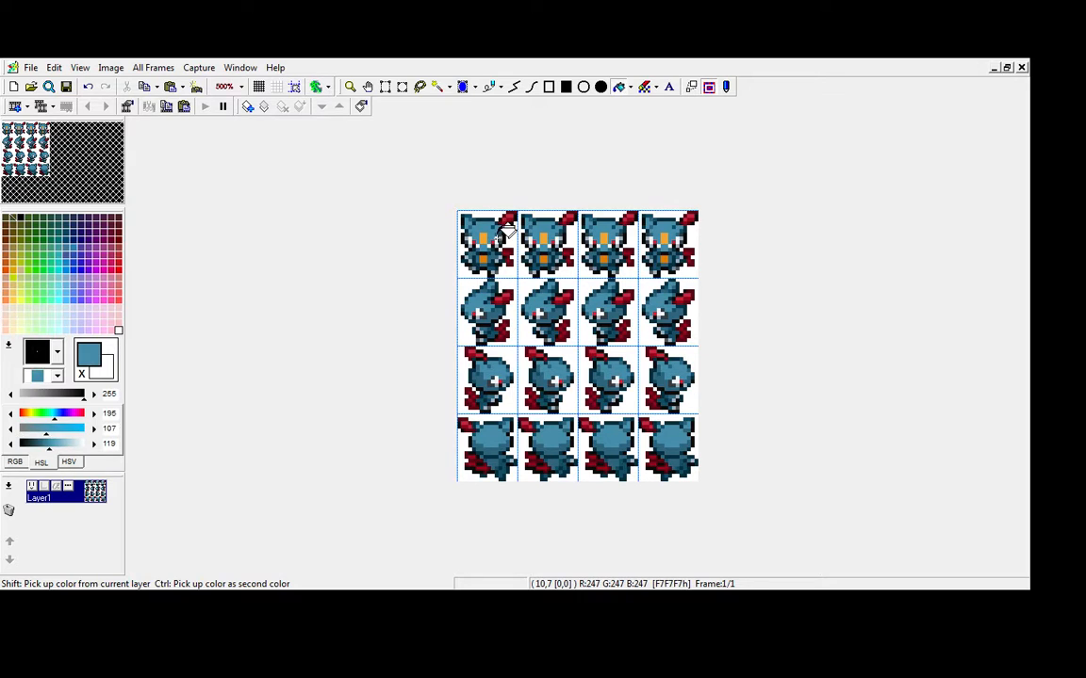
pyautogui.rightClick(507, 227)
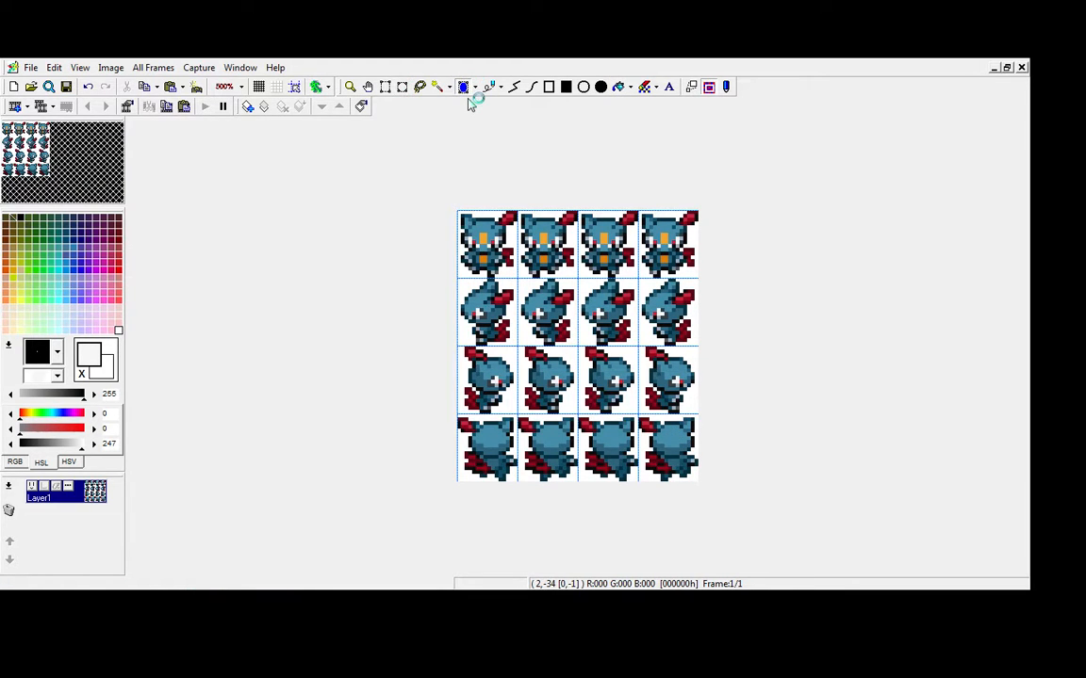
# Select all of the white background by color and create an alpha channel for the layer from it.
pyautogui.click(508, 280)
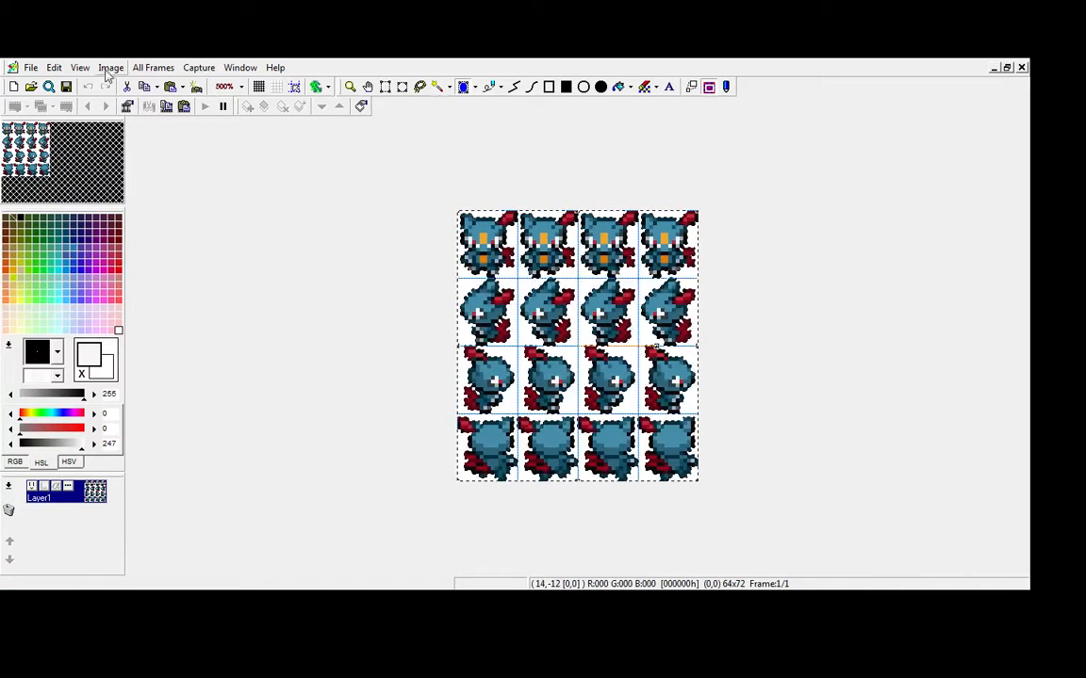
pyautogui.click(110, 68)
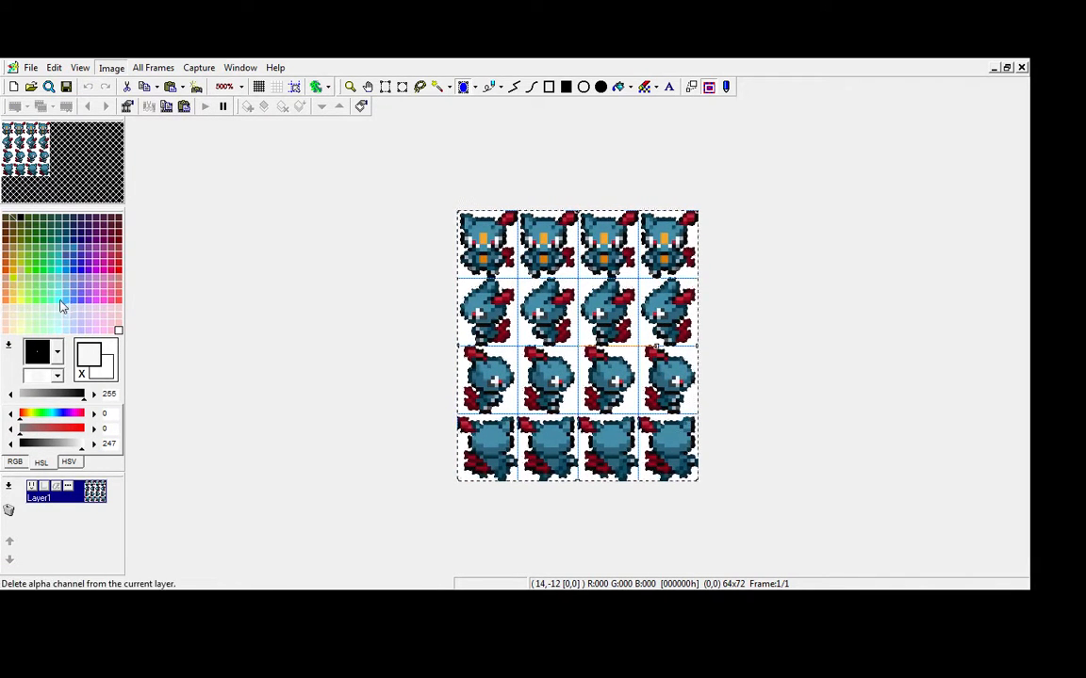
pyautogui.click(60, 306)
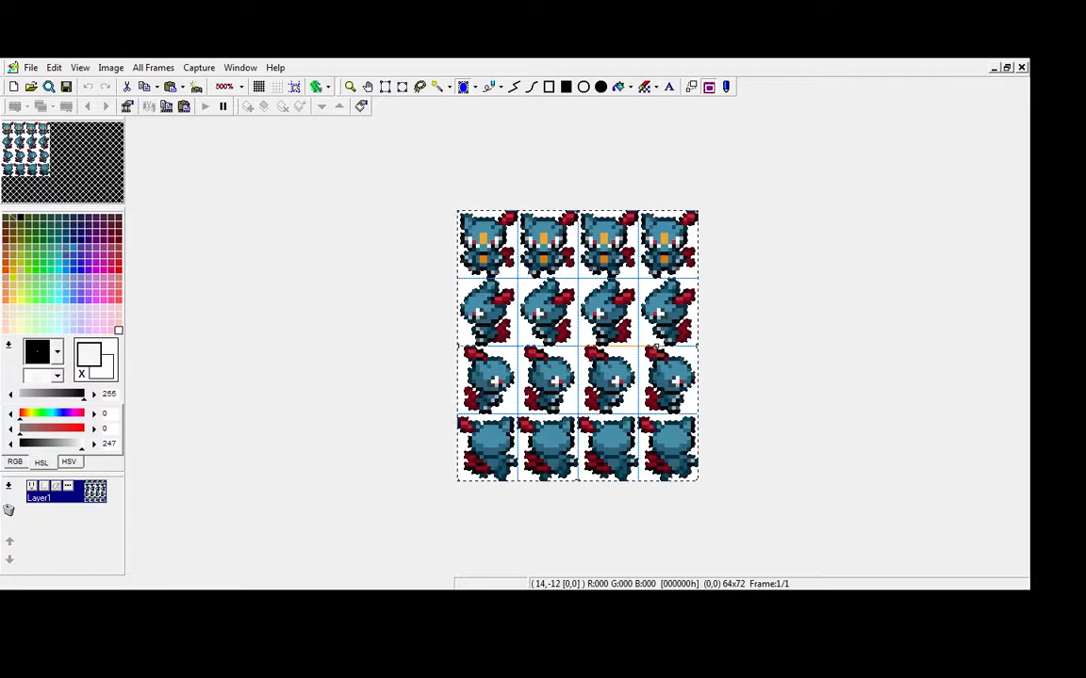
pyautogui.rightClick(556, 398)
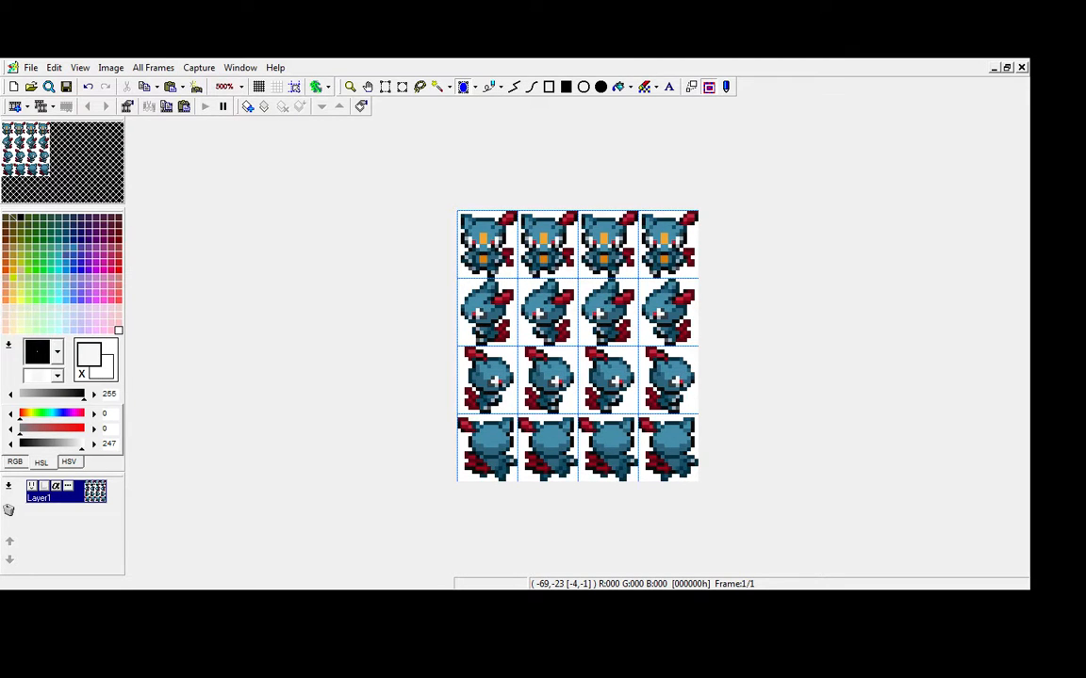
# Resize the whole sprite sheet to twice its size.
pyautogui.click(528, 413)
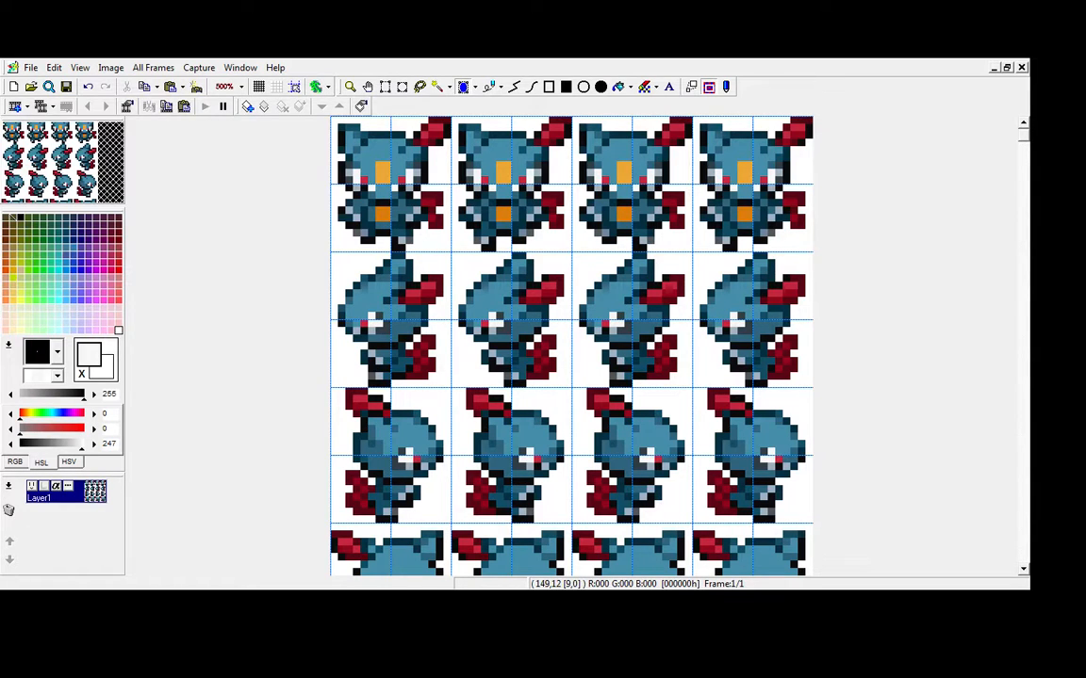
pyautogui.click(352, 89)
pyautogui.rightClick(541, 289)
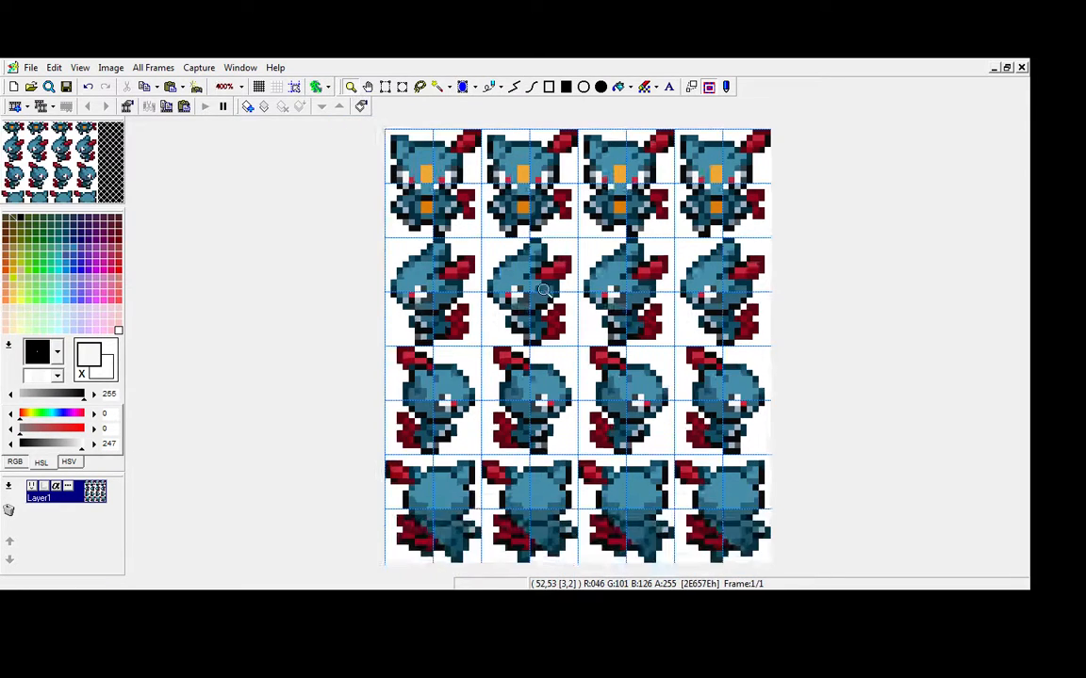
pyautogui.rightClick(544, 291)
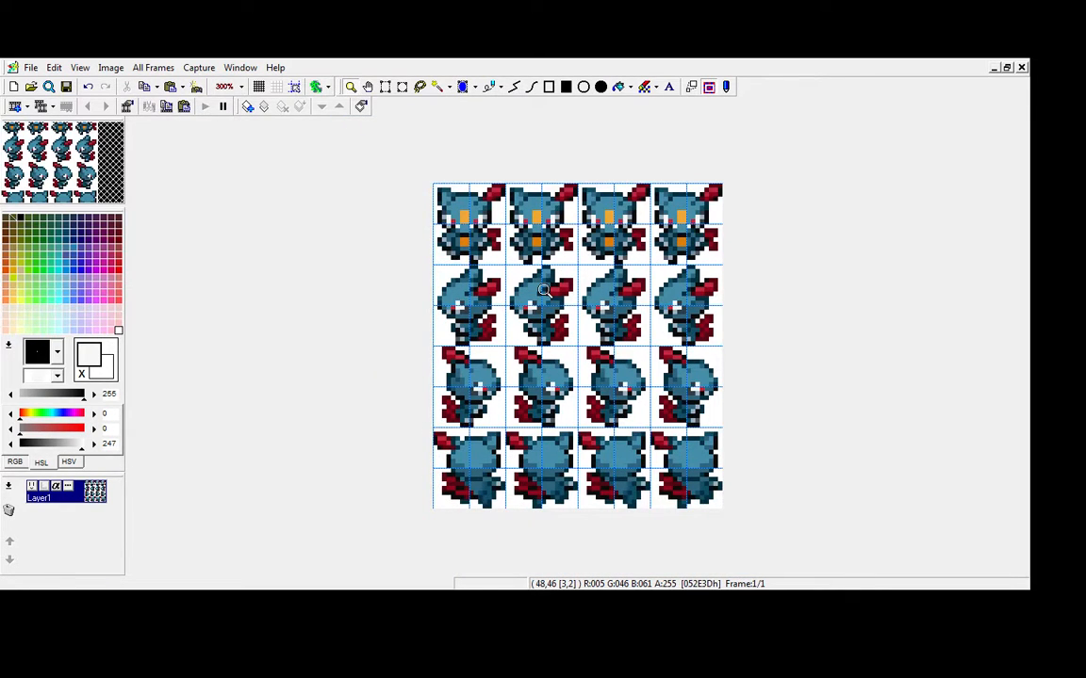